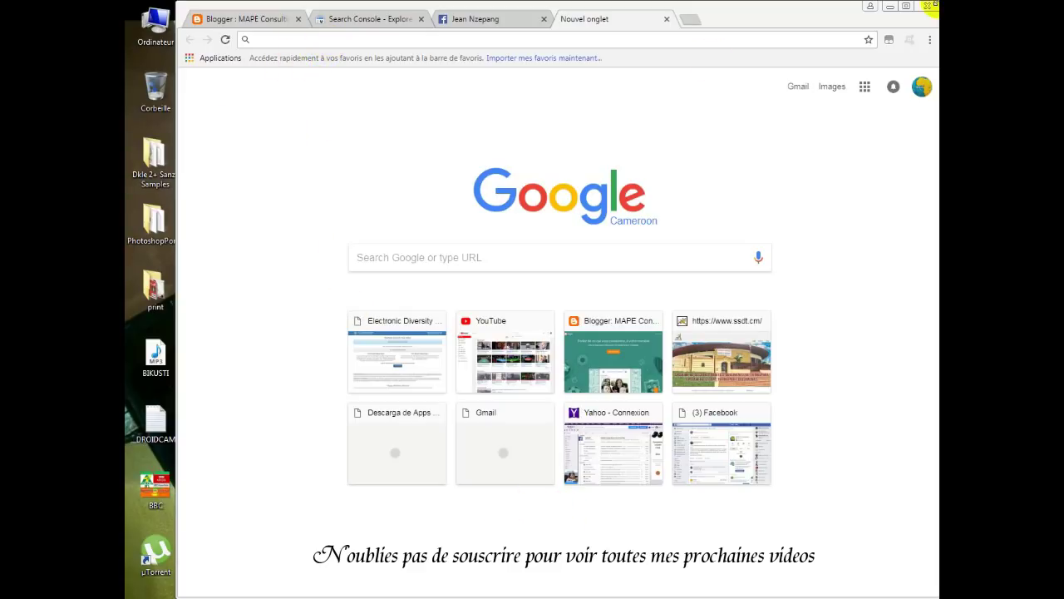
Maximize the Google Chrome window showing the new tab page.
{"action": "left_click", "coordinate": [908, 7]}
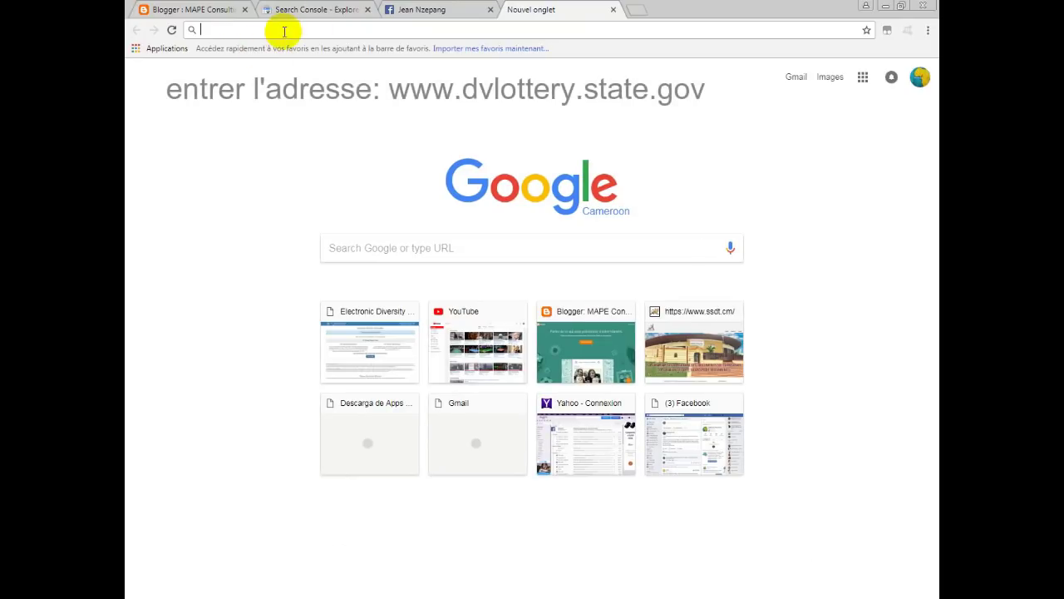
Load dvlottery.state.gov in Chrome's address bar.
{"action": "type", "text": "dvlottery.state.gov"}
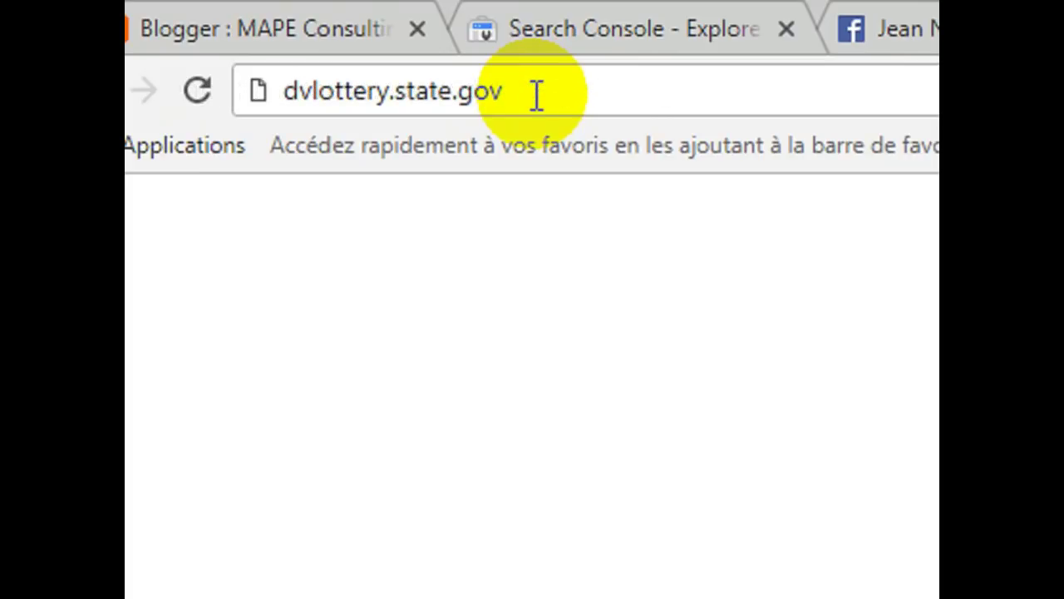
{"action": "key", "text": "Return"}
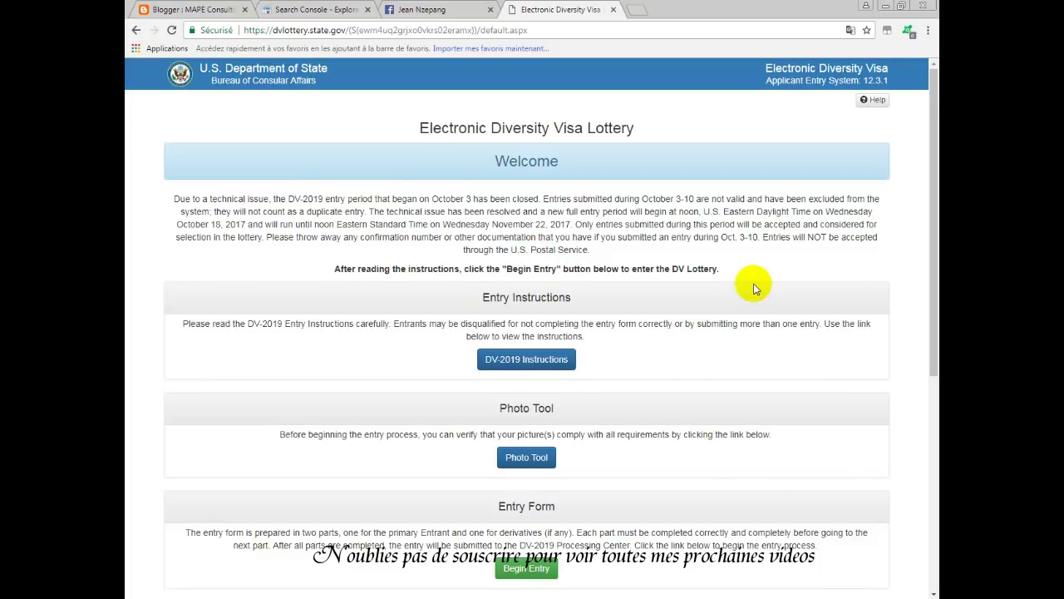
Skim the DV-2019 welcome page and bring up the context menu for the Photo Tool link.
{"action": "scroll", "coordinate": [749, 291], "scroll_direction": "down", "scroll_amount": 5}
{"action": "scroll", "coordinate": [769, 308], "scroll_direction": "up", "scroll_amount": 5}
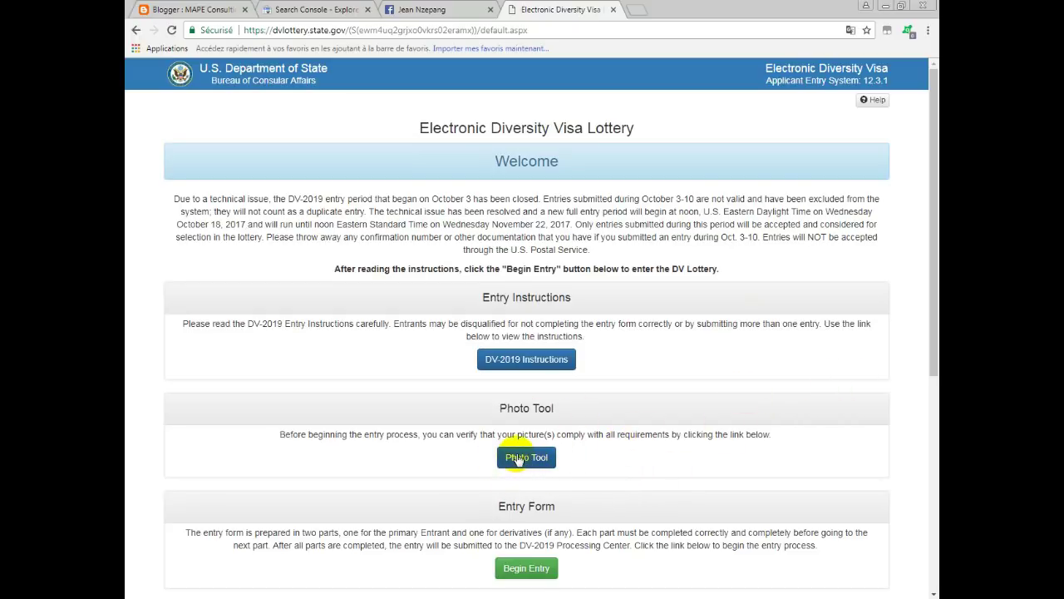
{"action": "right_click", "coordinate": [527, 463]}
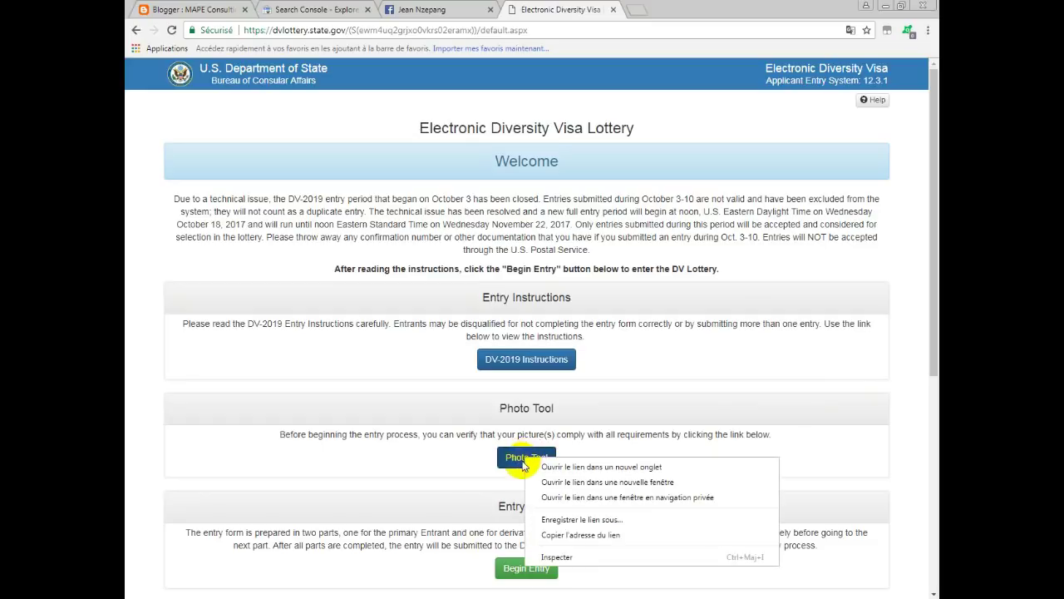
Open the Photo Tool in a new tab, start it, and bring up the photo file picker.
{"action": "left_click", "coordinate": [604, 471]}
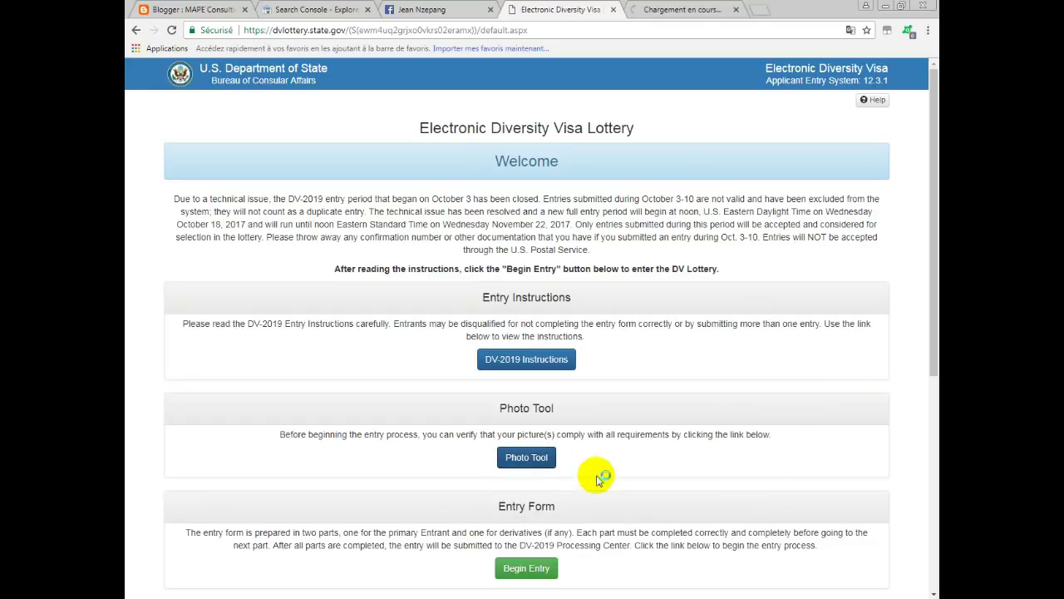
{"action": "left_click", "coordinate": [669, 10]}
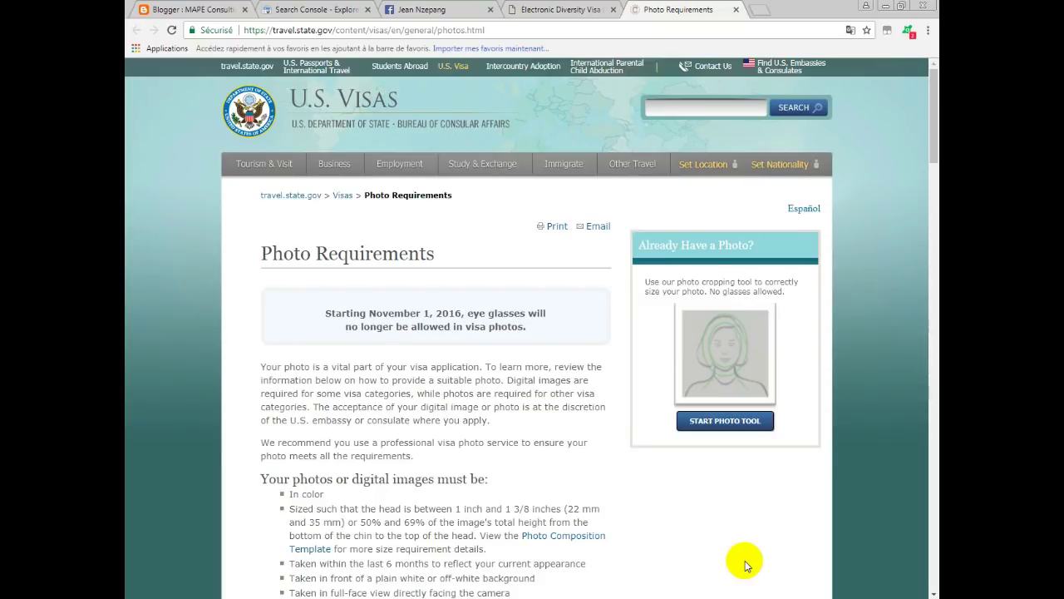
{"action": "left_click", "coordinate": [732, 422]}
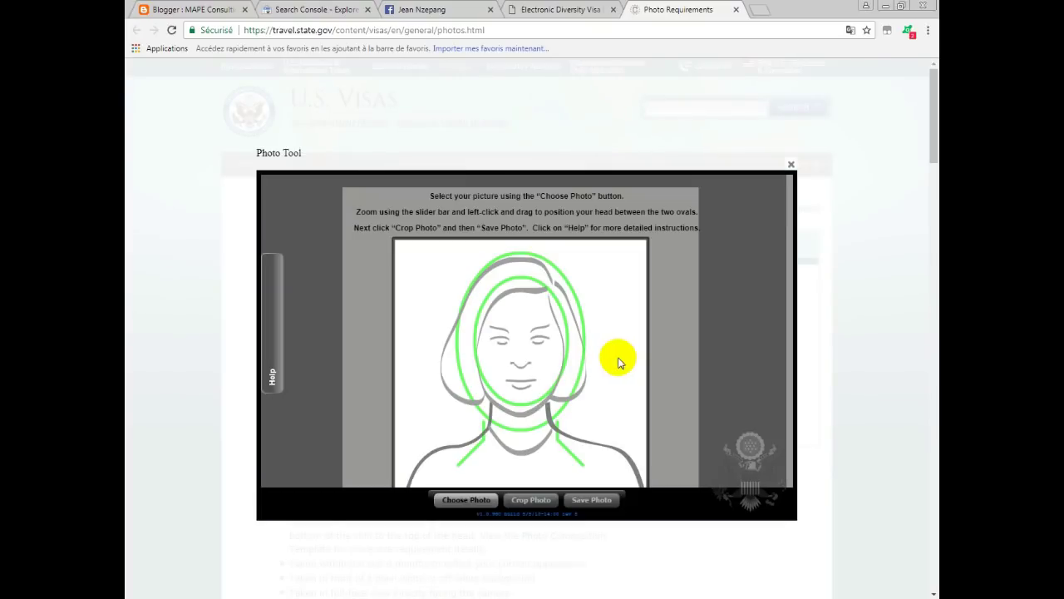
{"action": "left_click", "coordinate": [470, 499]}
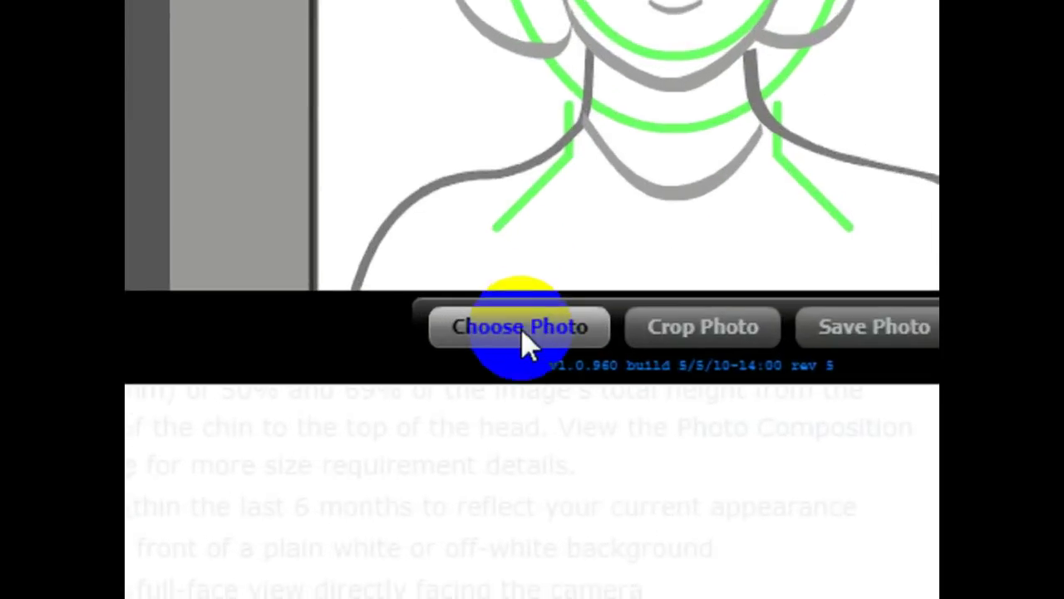
{"action": "left_click", "coordinate": [532, 315]}
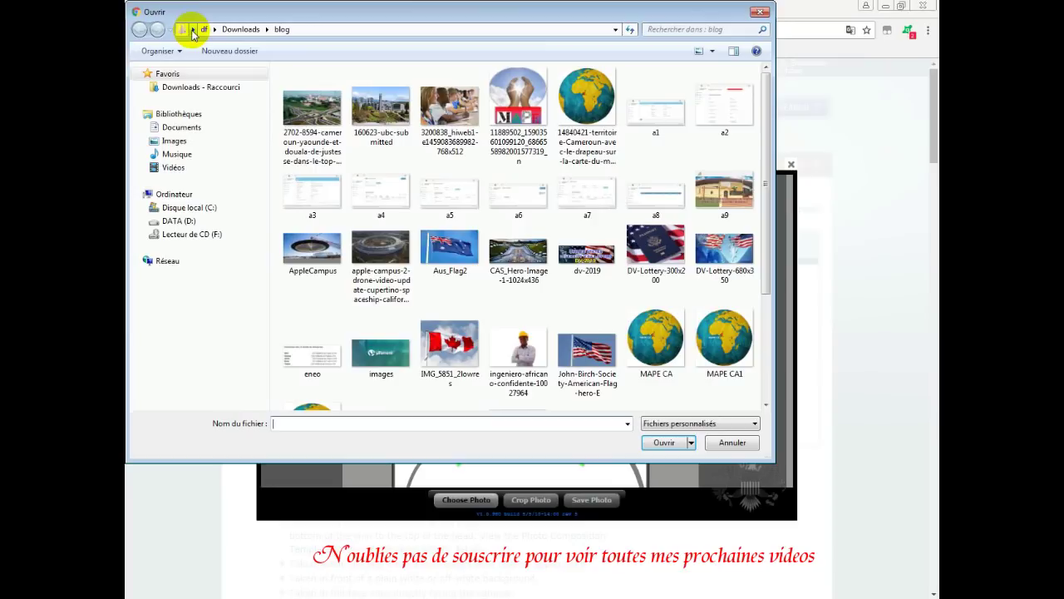
Load the white-shirt portrait dfdsq from the print folder into the Photo Tool.
{"action": "left_click", "coordinate": [193, 30]}
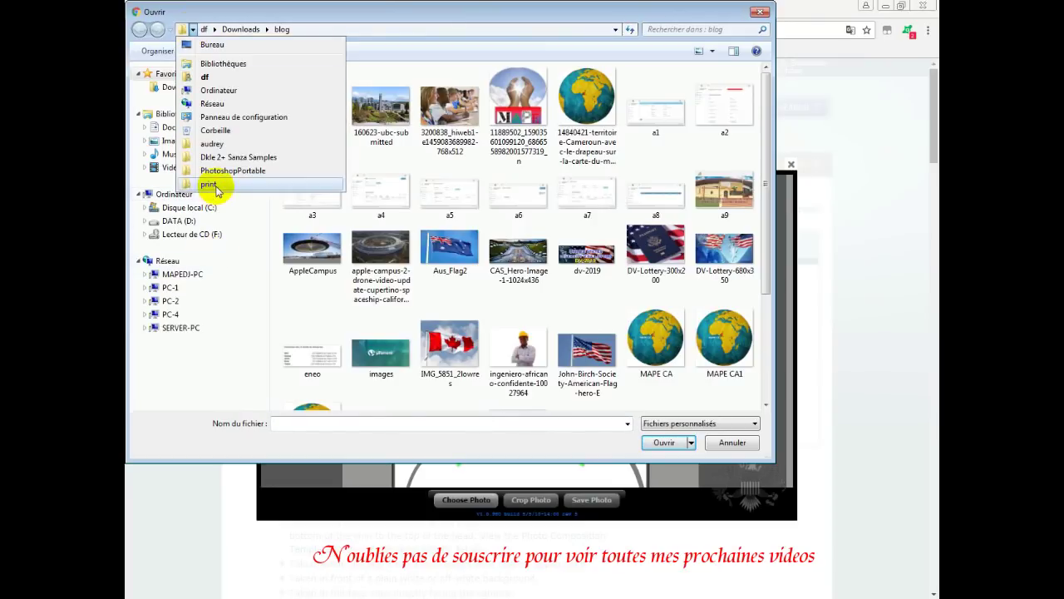
{"action": "left_click", "coordinate": [487, 349]}
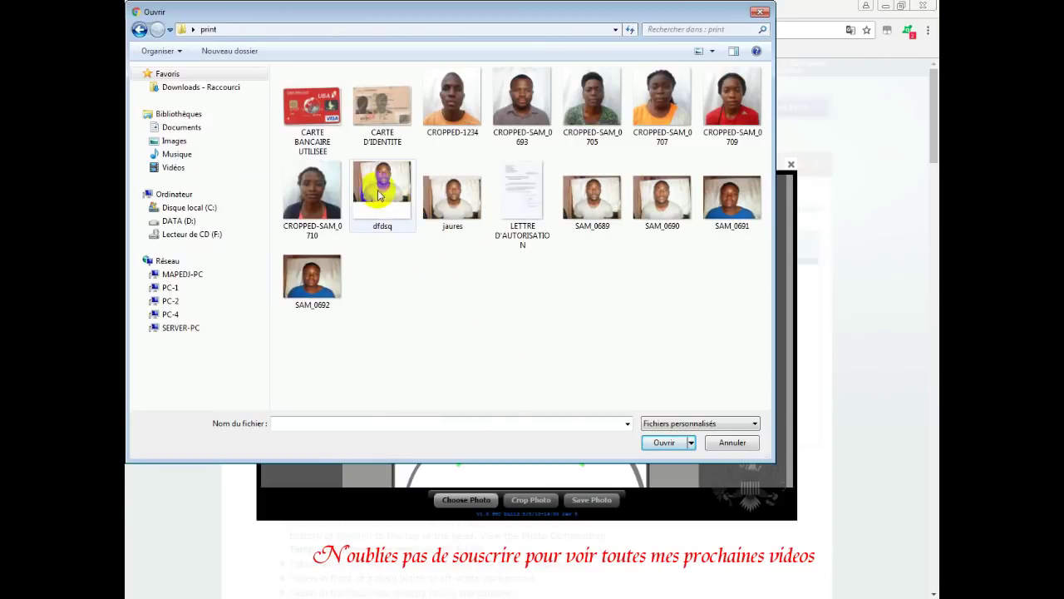
{"action": "double_click", "coordinate": [499, 225]}
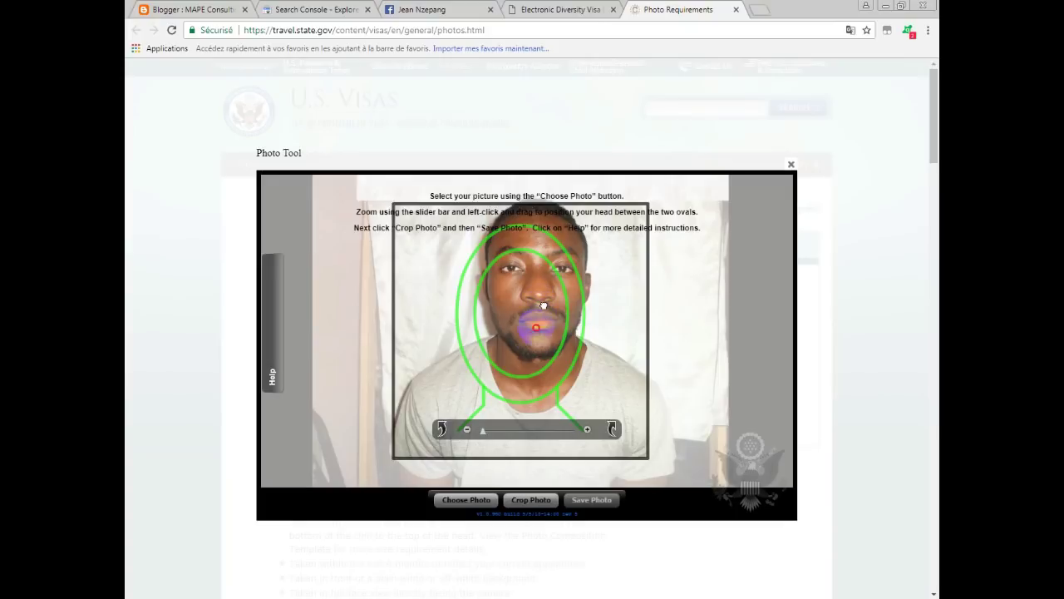
Place the portrait's head between the guide ovals and set the zoom to about 0.17.
{"action": "left_click_drag", "start_coordinate": [542, 323], "coordinate": [530, 368]}
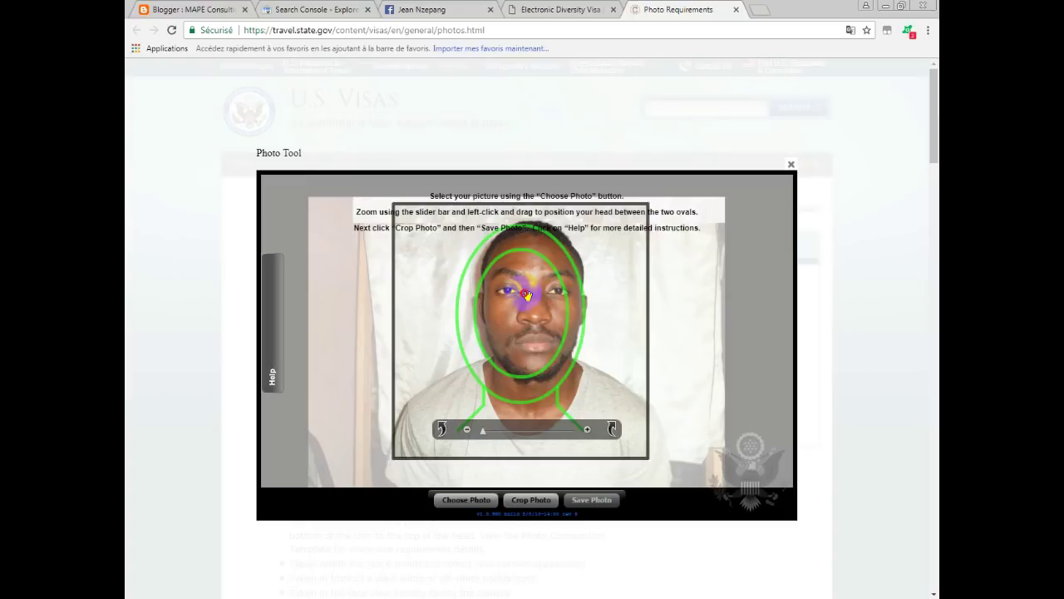
{"action": "mouse_move", "coordinate": [503, 309]}
{"action": "left_mouse_down"}
{"action": "mouse_move", "coordinate": [499, 336]}
{"action": "mouse_move", "coordinate": [484, 300]}
{"action": "mouse_move", "coordinate": [520, 326]}
{"action": "mouse_move", "coordinate": [516, 296]}
{"action": "mouse_move", "coordinate": [519, 401]}
{"action": "left_mouse_up"}
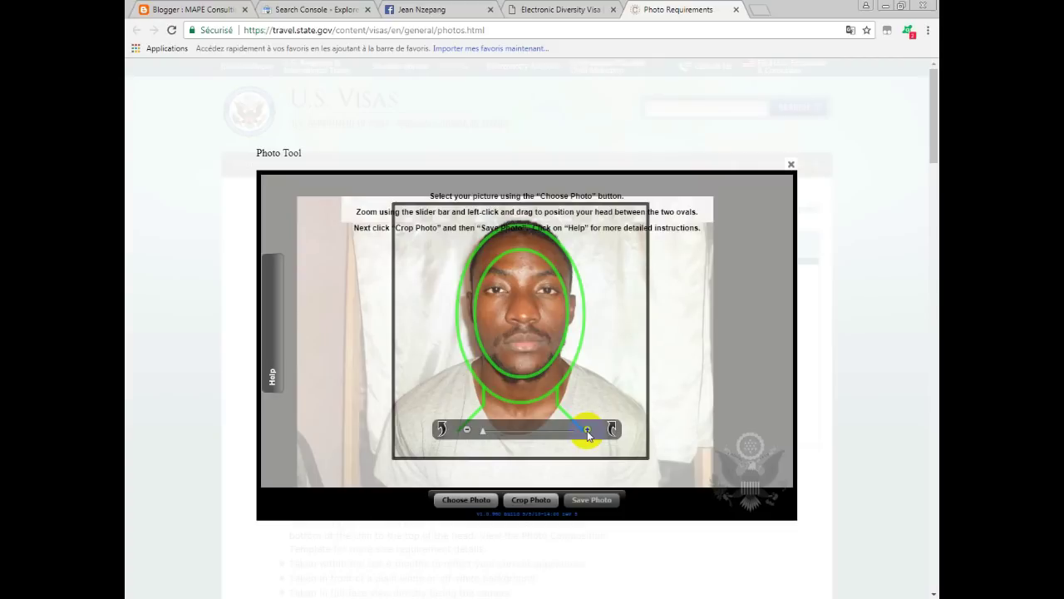
{"action": "left_click", "coordinate": [588, 430]}
{"action": "left_click", "coordinate": [588, 430]}
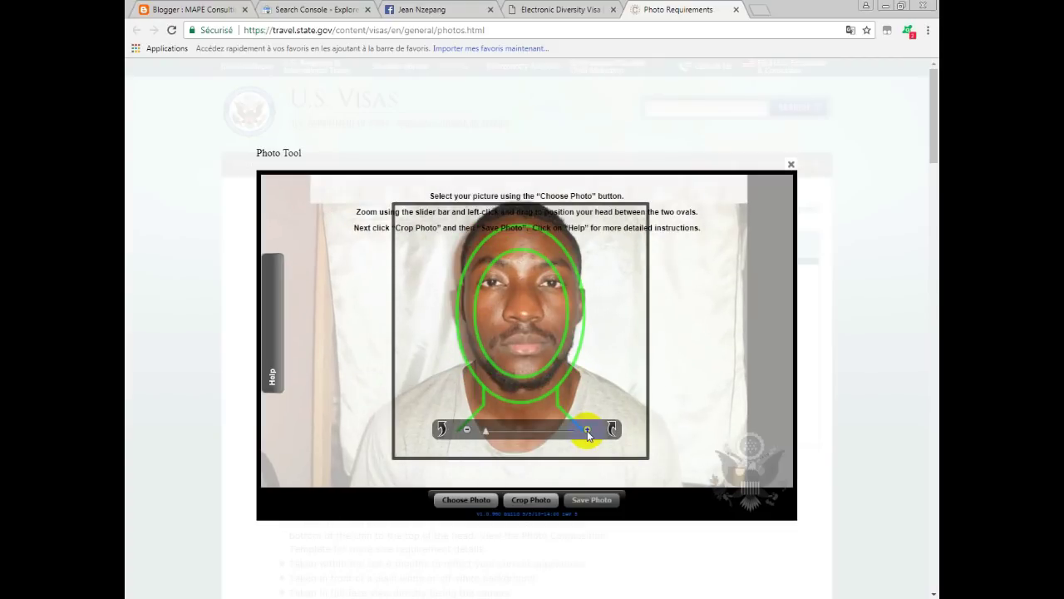
{"action": "left_click", "coordinate": [467, 429]}
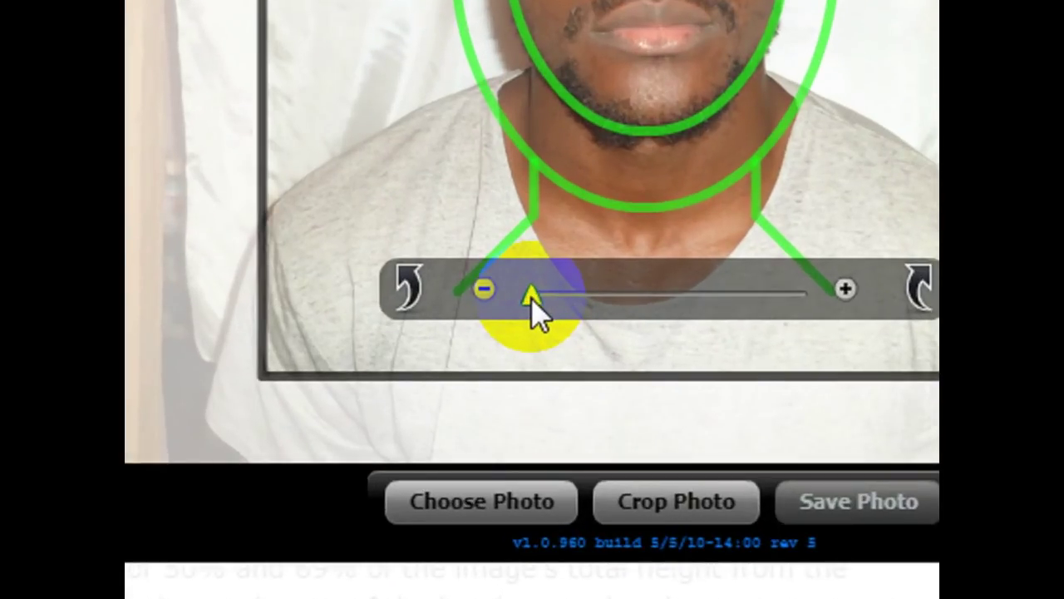
{"action": "left_click", "coordinate": [532, 298]}
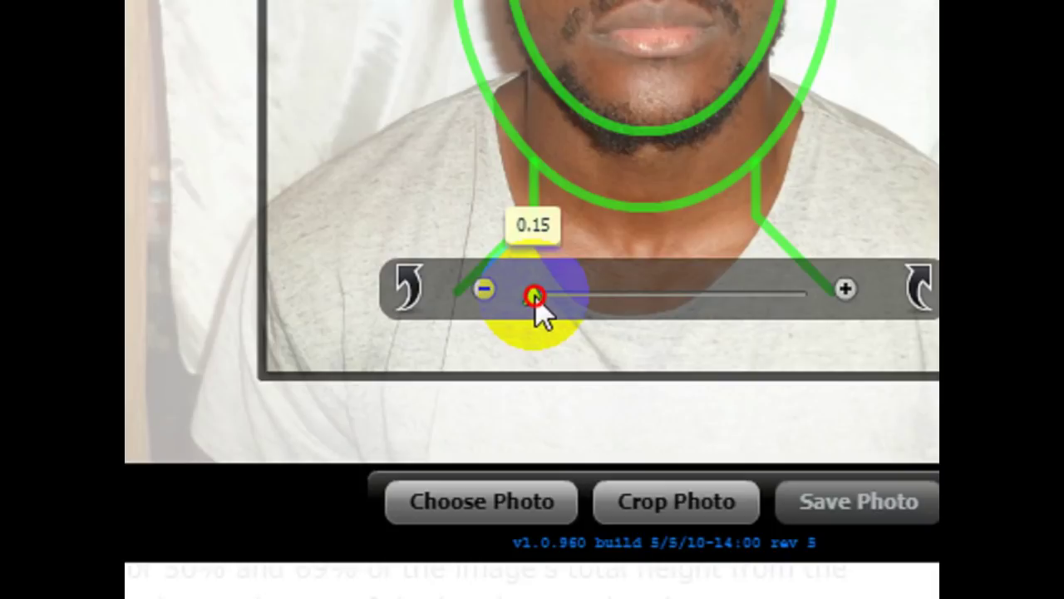
{"action": "left_click_drag", "start_coordinate": [533, 298], "coordinate": [541, 309]}
Nudge the face until it sits centered in the head ovals, then crop the photo.
{"action": "scroll", "coordinate": [528, 71], "scroll_direction": "up", "scroll_amount": 5}
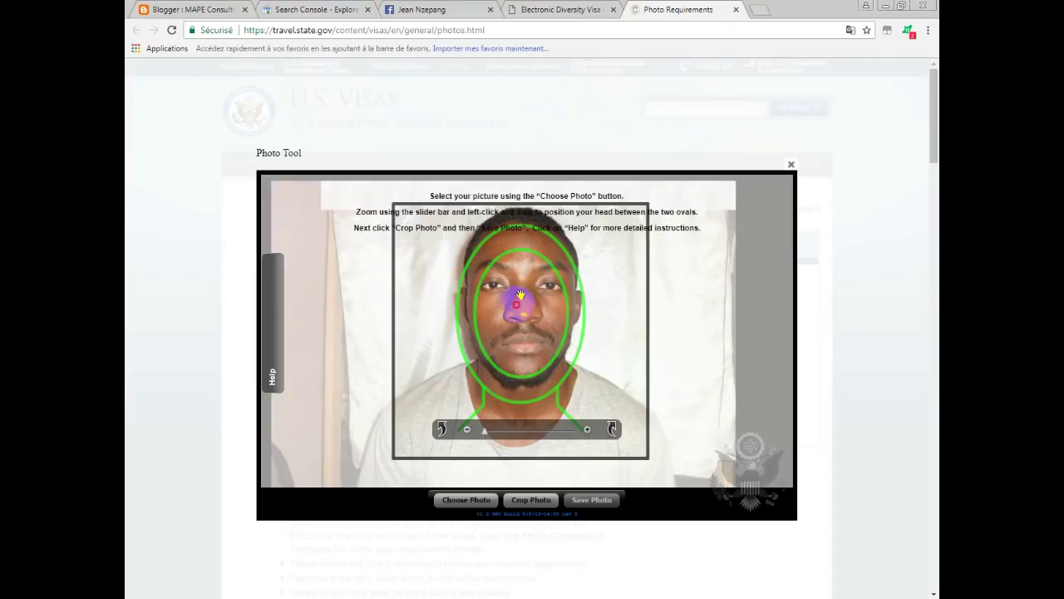
{"action": "mouse_move", "coordinate": [520, 299]}
{"action": "left_mouse_down"}
{"action": "mouse_move", "coordinate": [521, 346]}
{"action": "mouse_move", "coordinate": [524, 319]}
{"action": "left_mouse_up"}
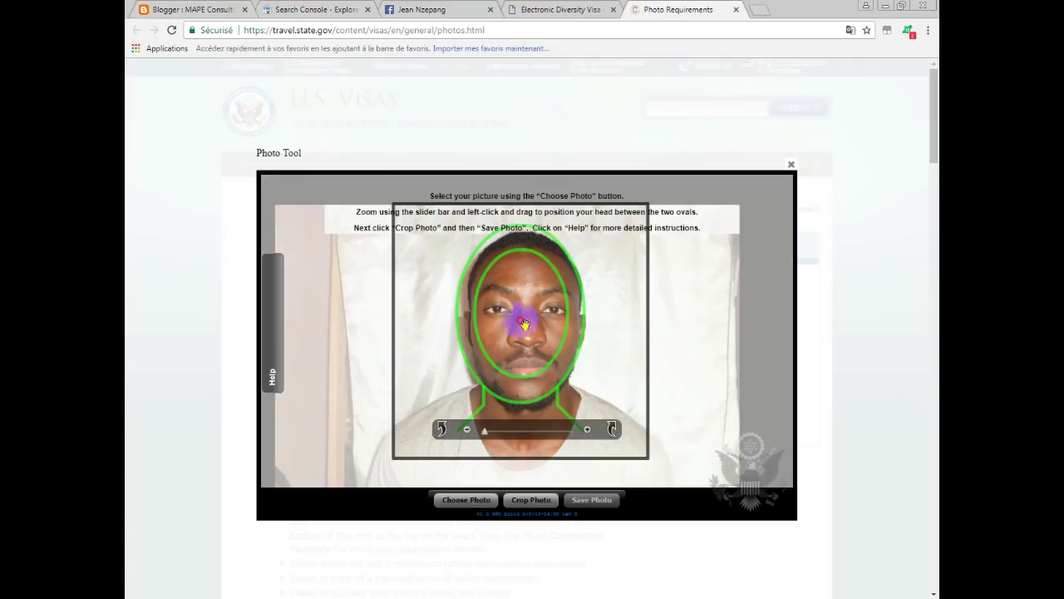
{"action": "left_click_drag", "start_coordinate": [521, 320], "coordinate": [520, 317]}
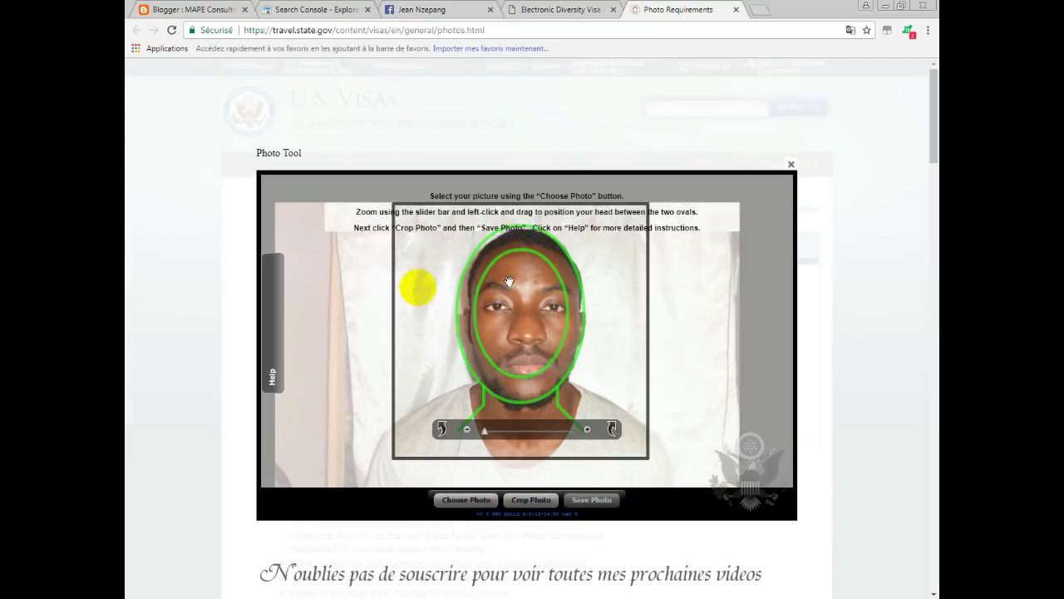
{"action": "left_click", "coordinate": [541, 311]}
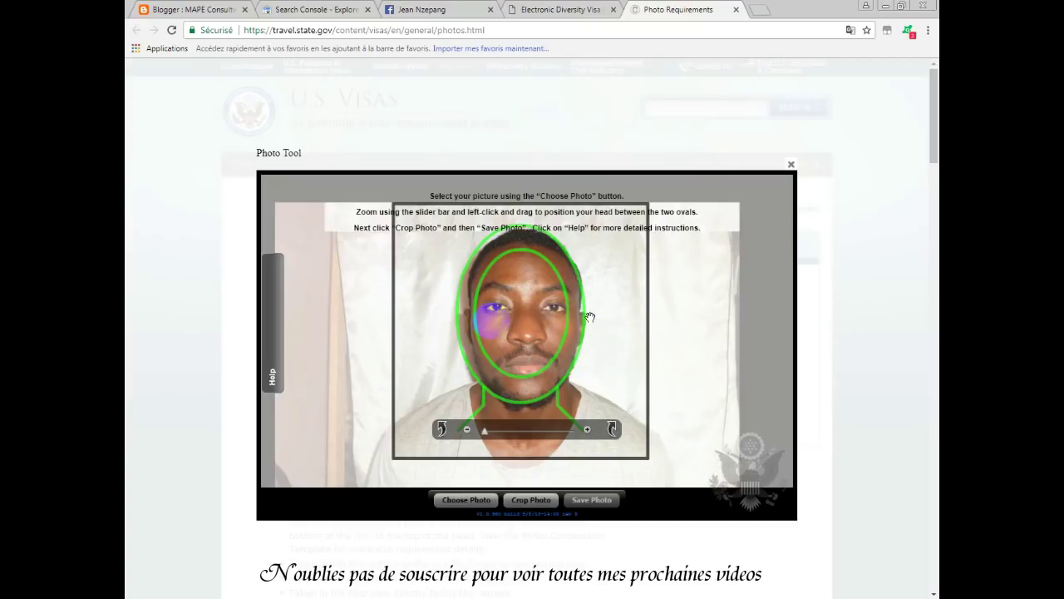
{"action": "left_click", "coordinate": [486, 326]}
{"action": "left_click_drag", "start_coordinate": [487, 329], "coordinate": [481, 330]}
{"action": "left_click", "coordinate": [518, 323]}
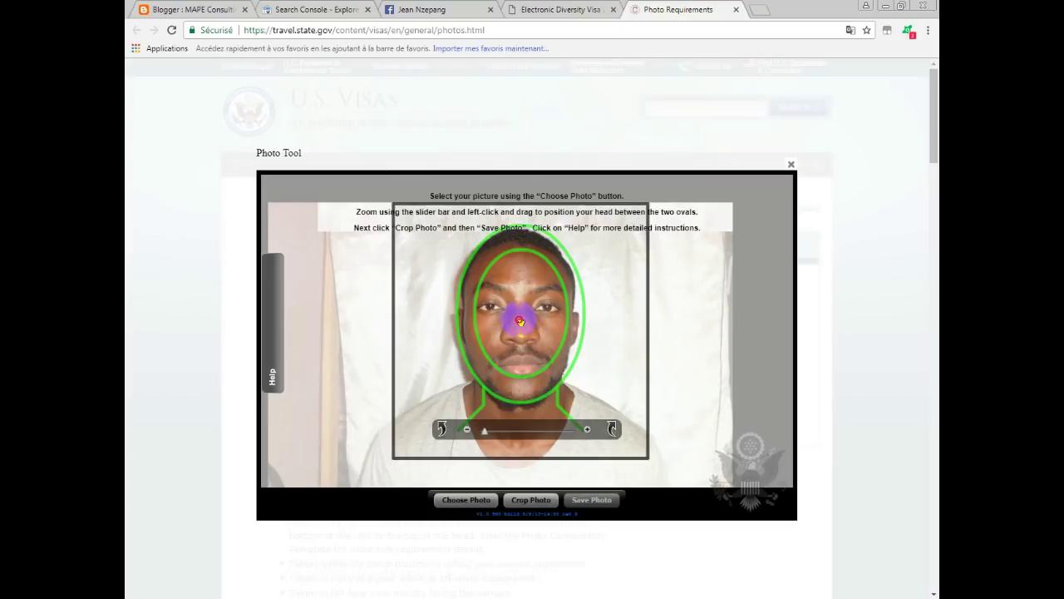
{"action": "left_click_drag", "start_coordinate": [520, 322], "coordinate": [523, 323]}
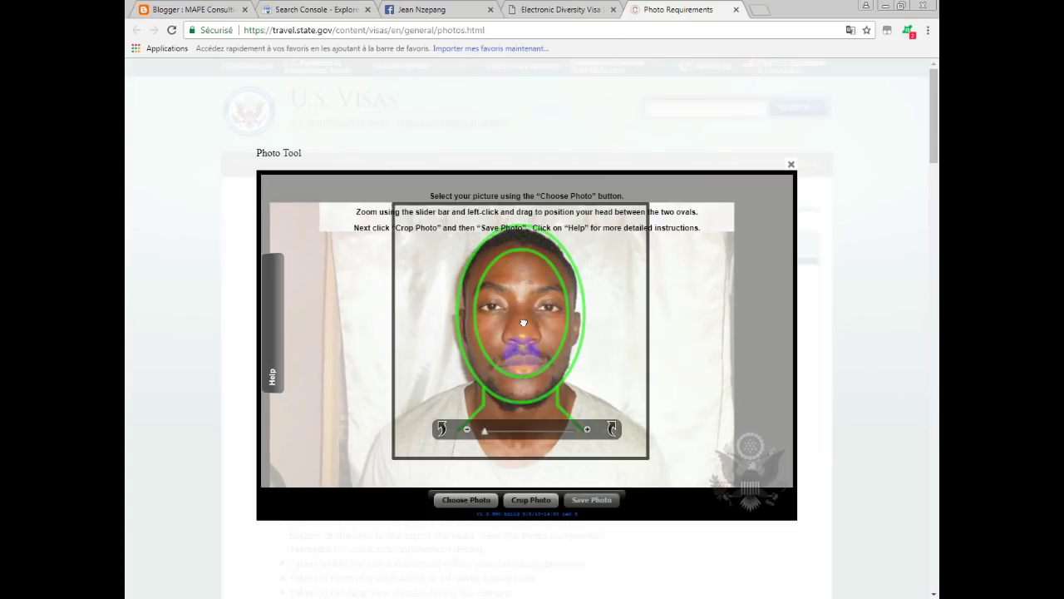
{"action": "left_click", "coordinate": [523, 499]}
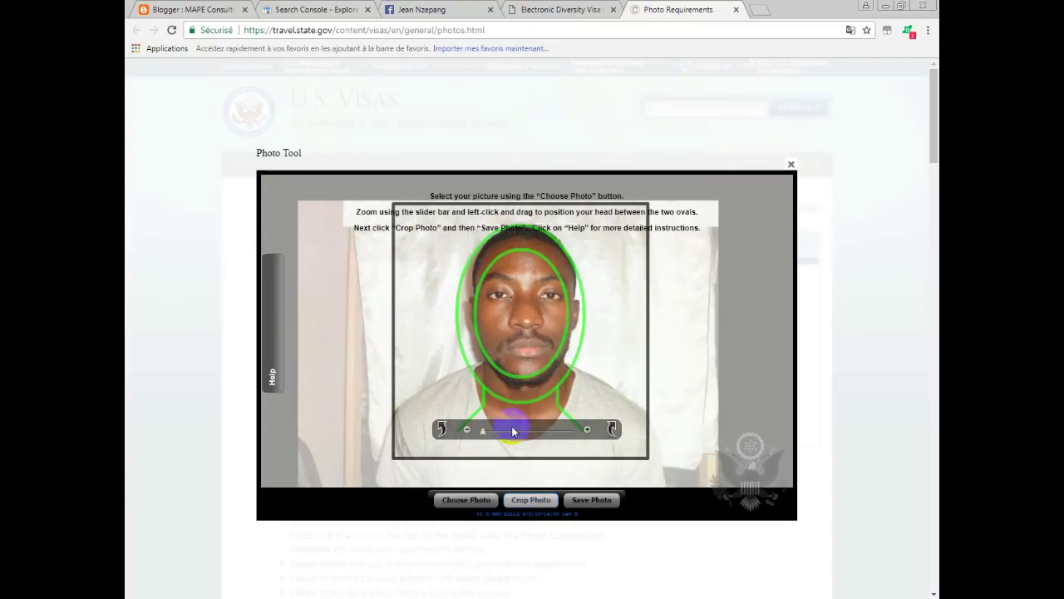
{"action": "left_click", "coordinate": [532, 500]}
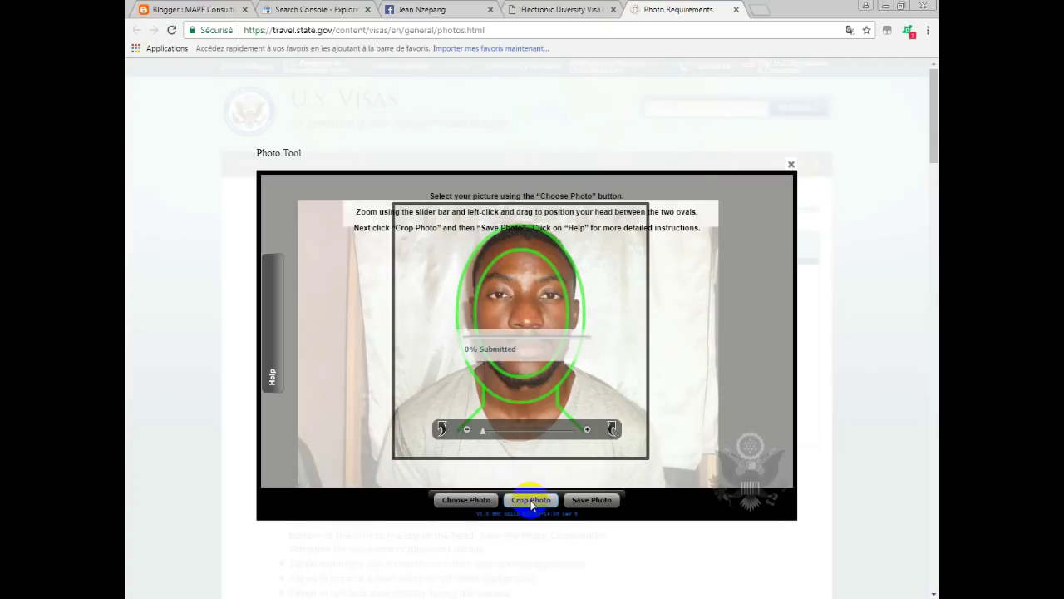
Close the Cropped Image preview and start saving the 600x600 crop as CROPPED-jaures.
{"action": "left_click", "coordinate": [563, 346]}
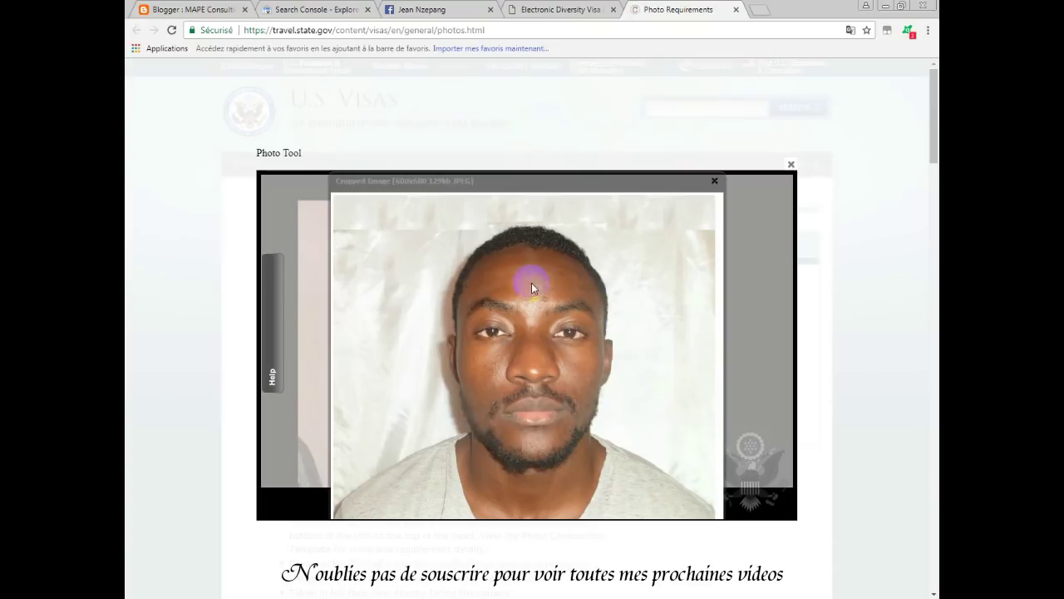
{"action": "left_click", "coordinate": [715, 182]}
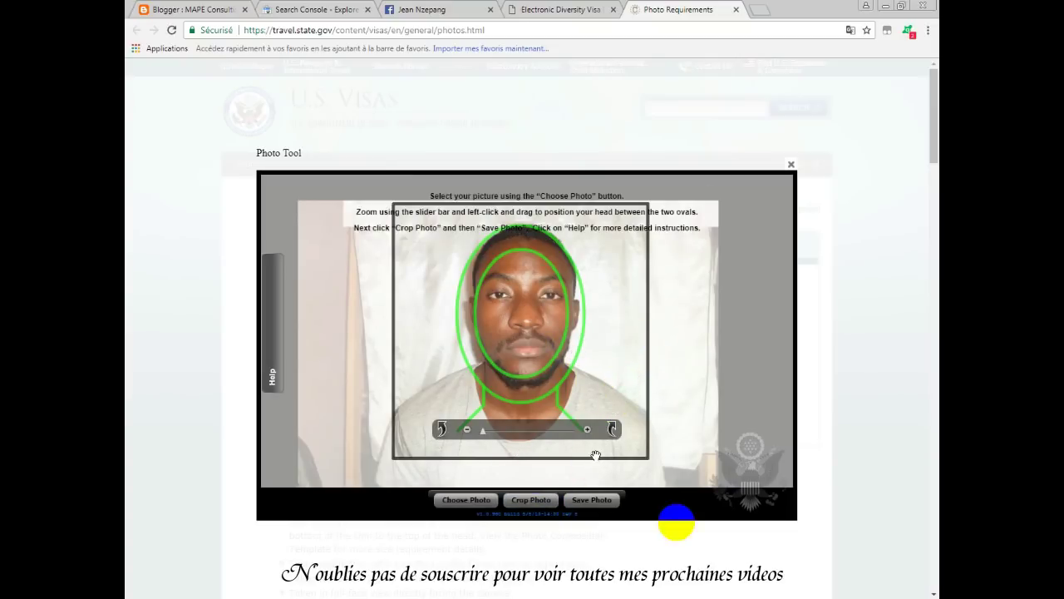
{"action": "left_click", "coordinate": [591, 502]}
{"action": "left_click", "coordinate": [591, 503]}
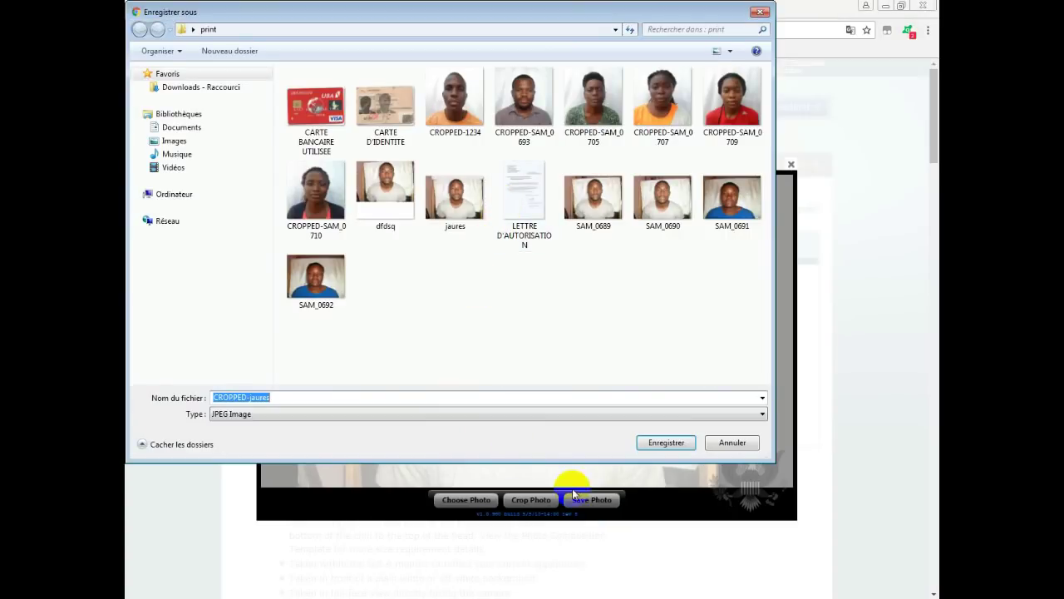
Save CROPPED-jaures as a JPEG in the print folder and close the Photo Requirements tab.
{"action": "left_click", "coordinate": [671, 443]}
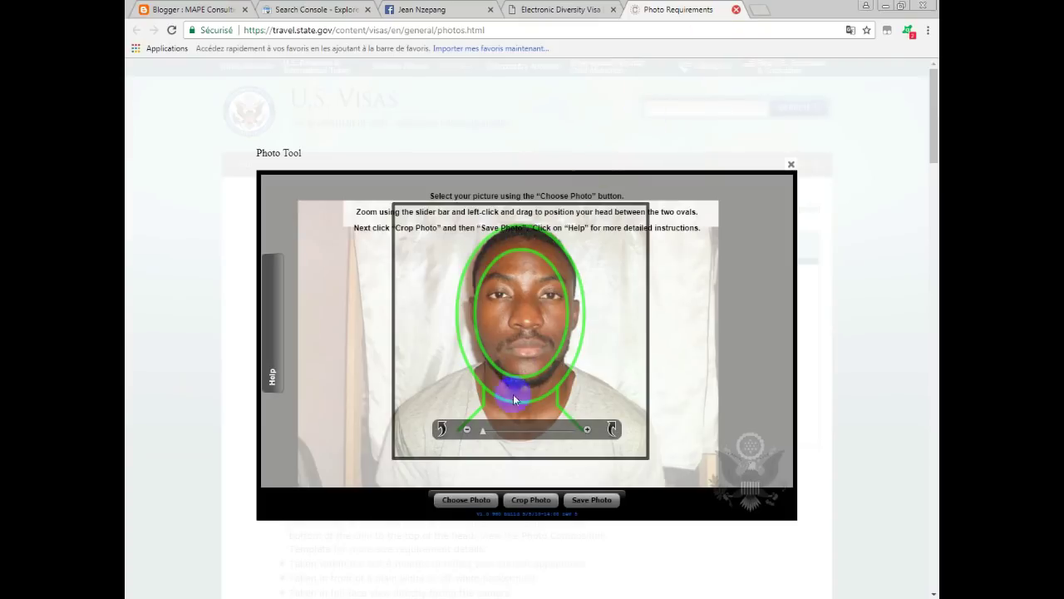
{"action": "left_click", "coordinate": [501, 307]}
{"action": "key", "text": "ctrl+w"}
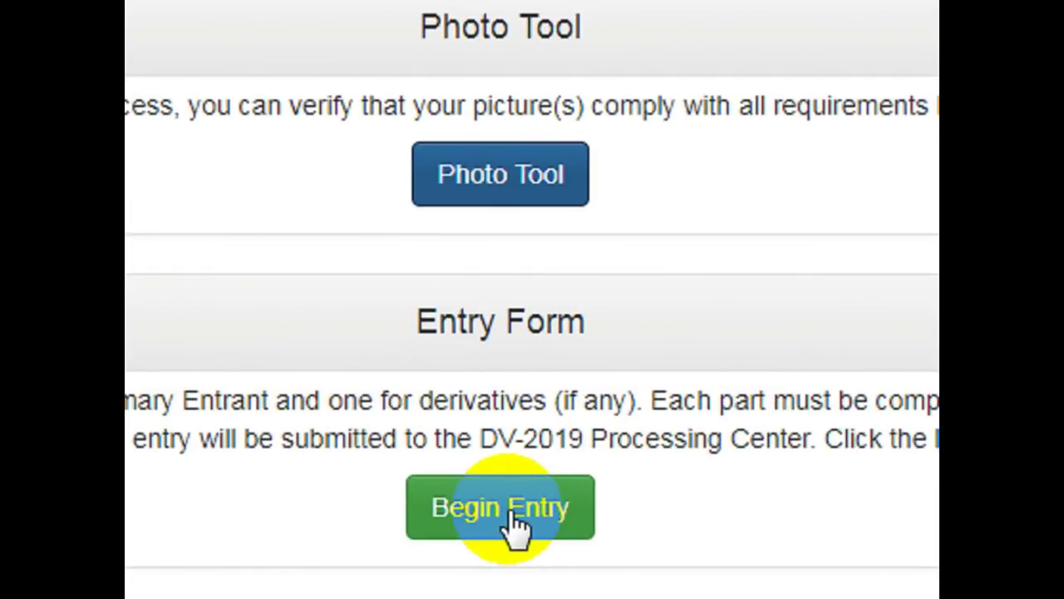
Begin the DV-2019 entry form from the lottery welcome page.
{"action": "left_click", "coordinate": [510, 510]}
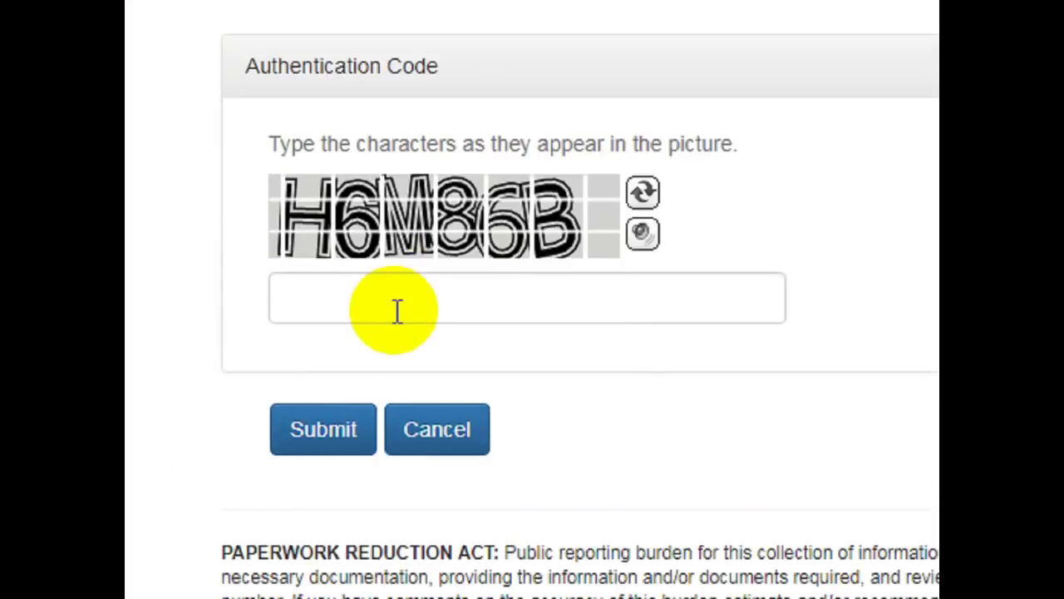
Enter the characters from the captcha image as the authentication code and submit.
{"action": "left_click", "coordinate": [245, 275]}
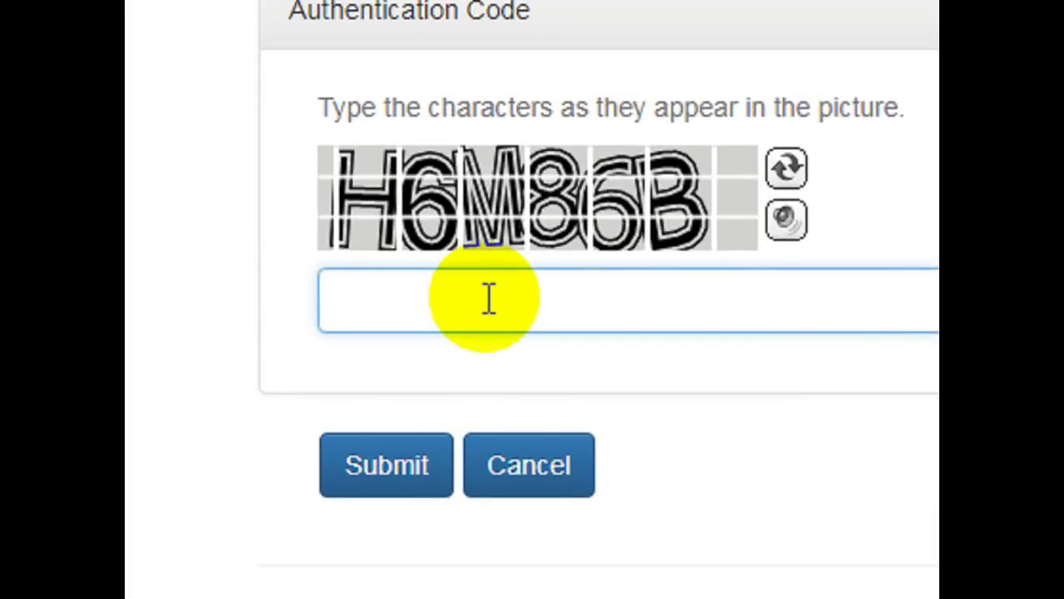
{"action": "type", "text": "H6M86"}
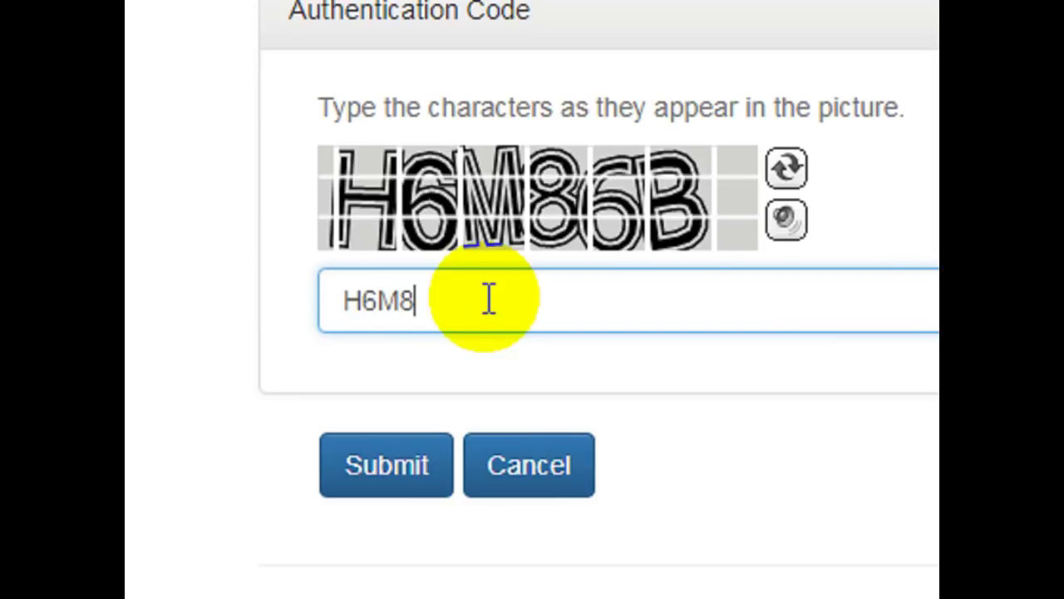
{"action": "type", "text": "B"}
{"action": "left_click", "coordinate": [398, 460]}
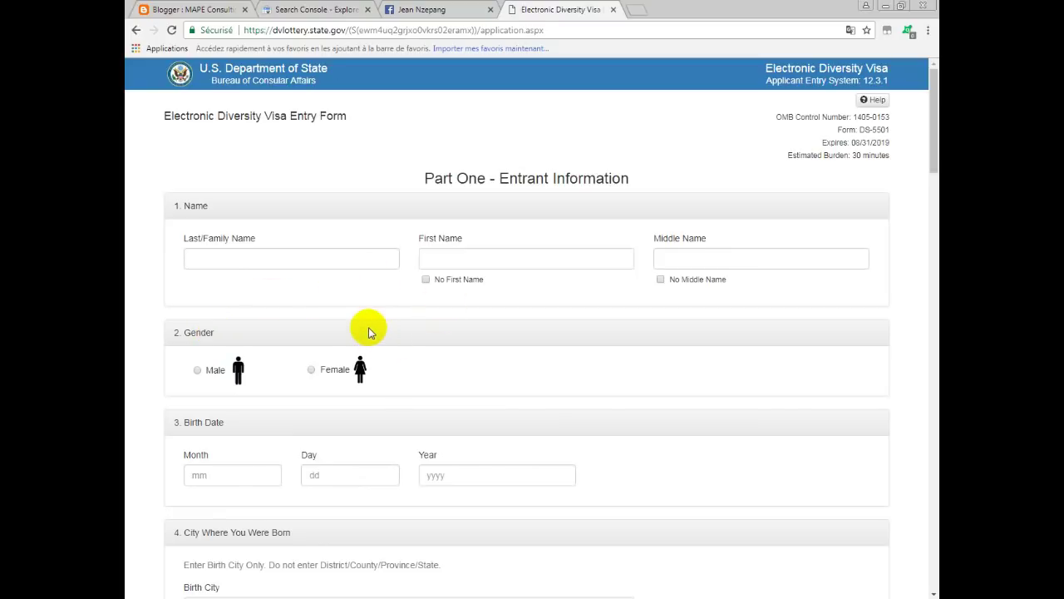
Enter the entrant's last name and first name, dismissing autofill, leaving Middle Name empty.
{"action": "scroll", "coordinate": [387, 333], "scroll_direction": "down", "scroll_amount": 11}
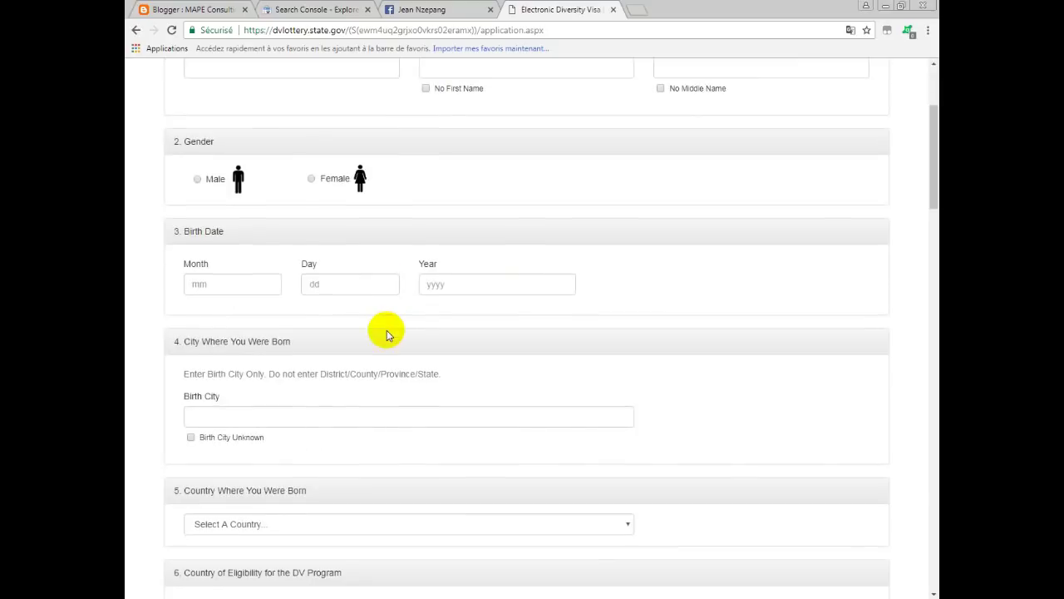
{"action": "scroll", "coordinate": [386, 333], "scroll_direction": "down", "scroll_amount": 3}
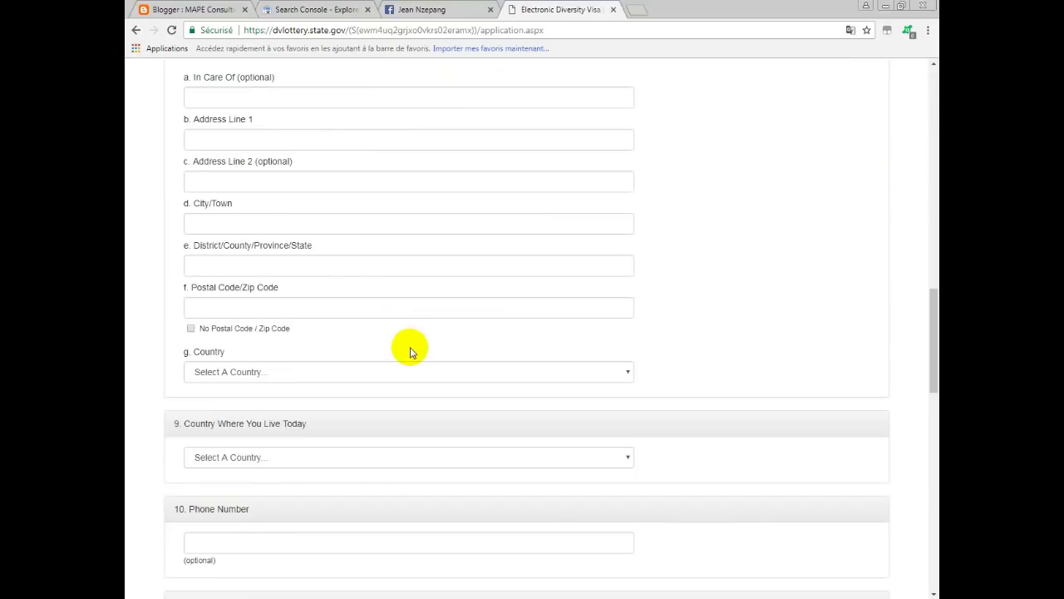
{"action": "left_click", "coordinate": [241, 257]}
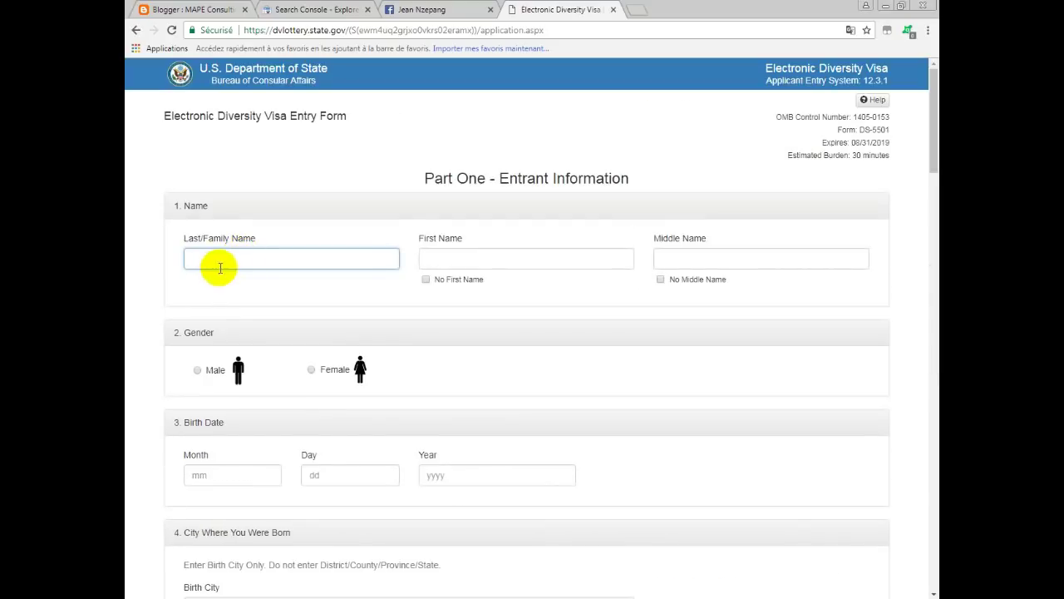
{"action": "left_click", "coordinate": [242, 263]}
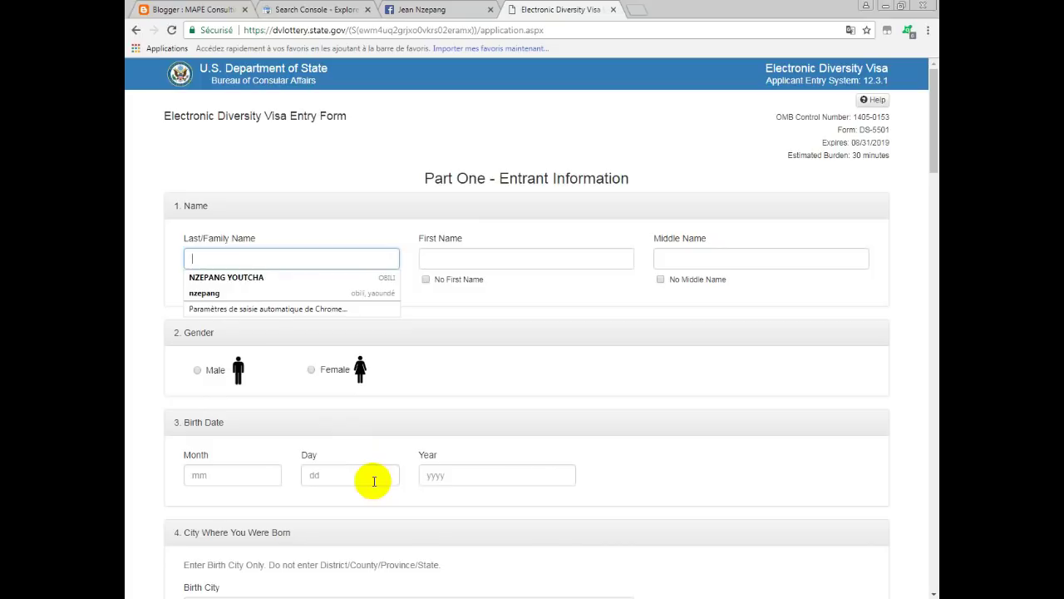
{"action": "key", "text": "Escape"}
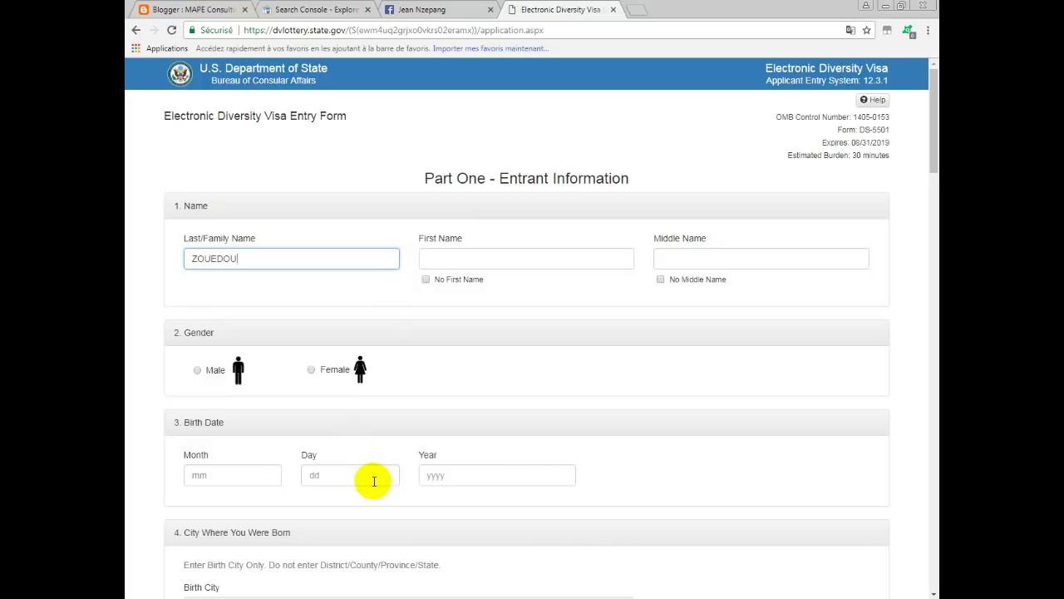
{"action": "left_click", "coordinate": [488, 261]}
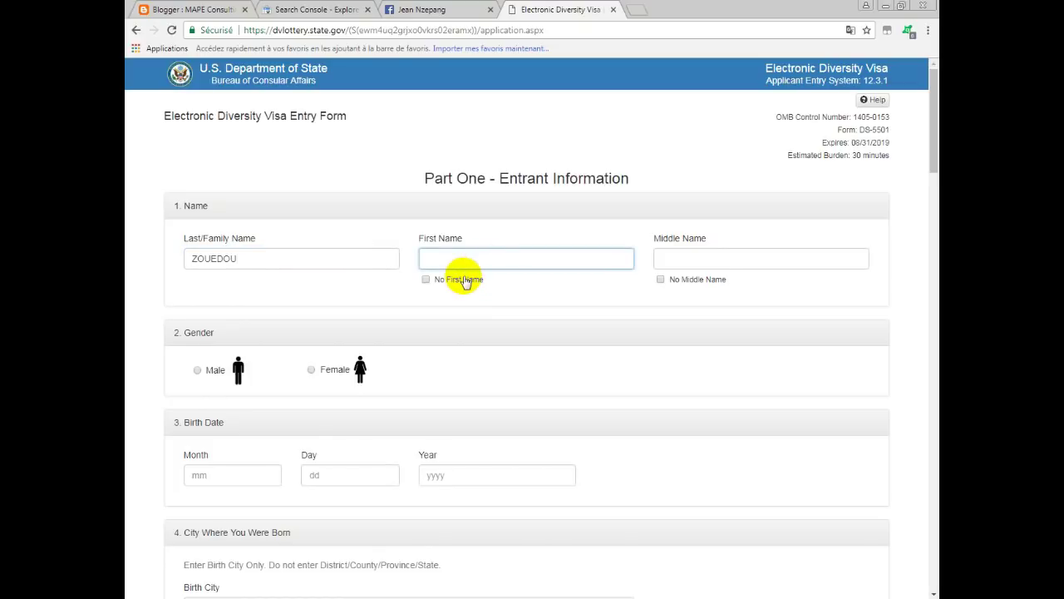
{"action": "key", "text": "Escape"}
{"action": "left_click", "coordinate": [700, 260]}
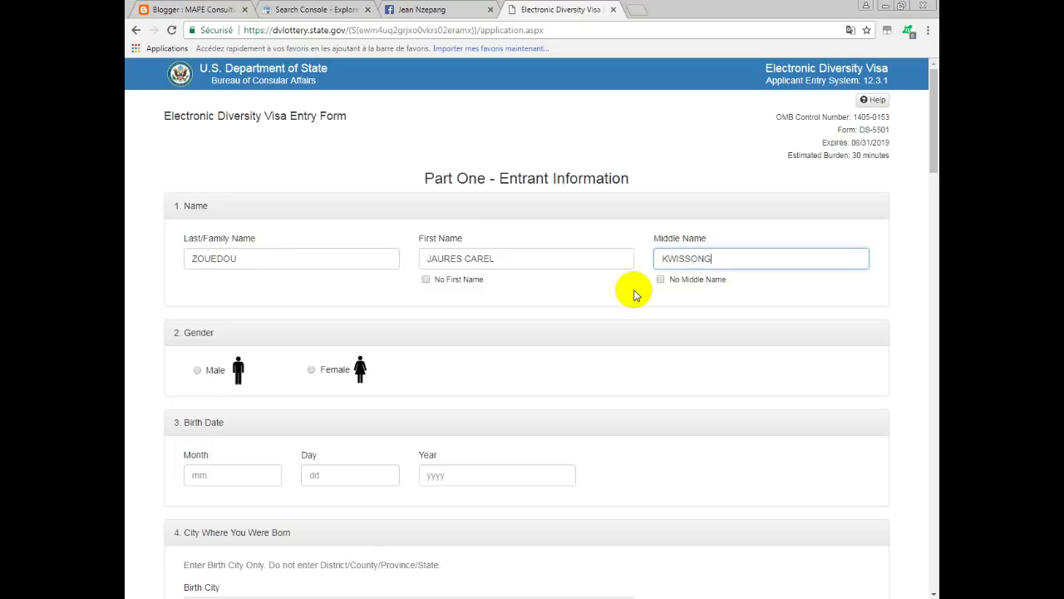
Select Male as gender and enter the entrant's birth month, day and year.
{"action": "left_click", "coordinate": [198, 371]}
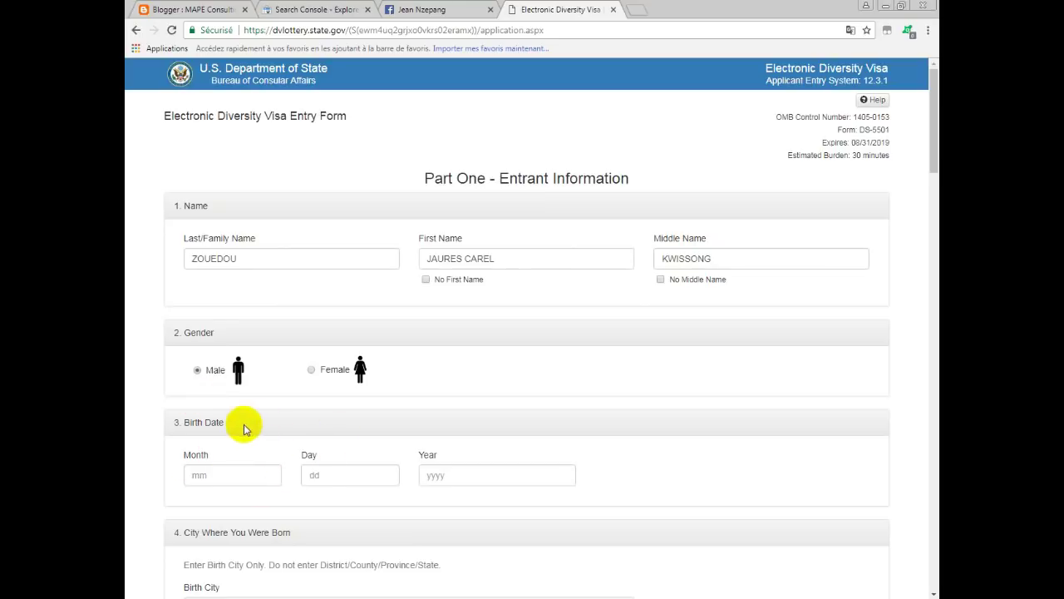
{"action": "left_click", "coordinate": [214, 475]}
{"action": "type", "text": "19"}
{"action": "key", "text": "Tab"}
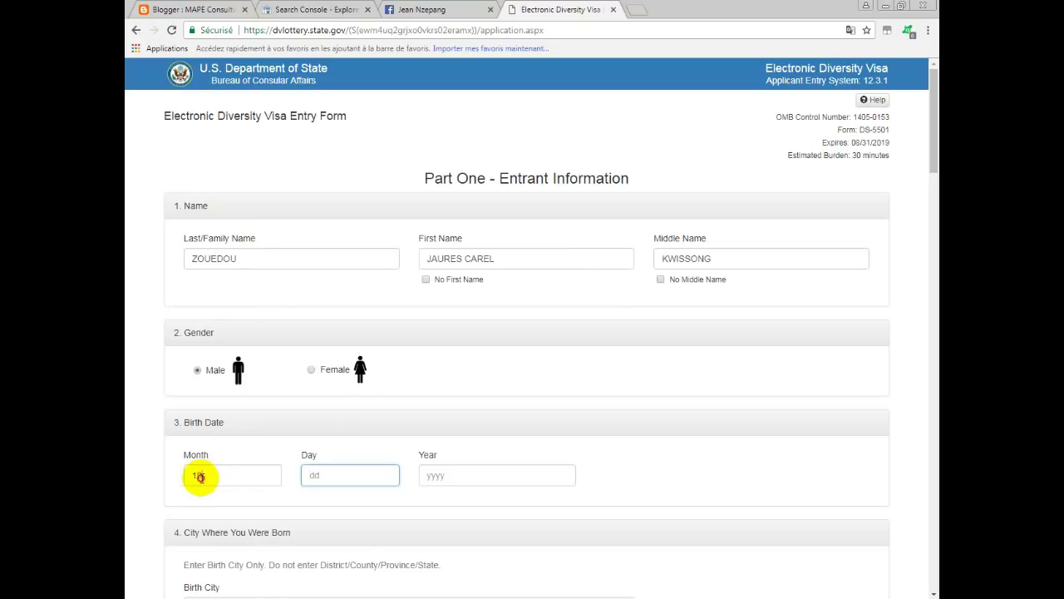
{"action": "double_click", "coordinate": [191, 475]}
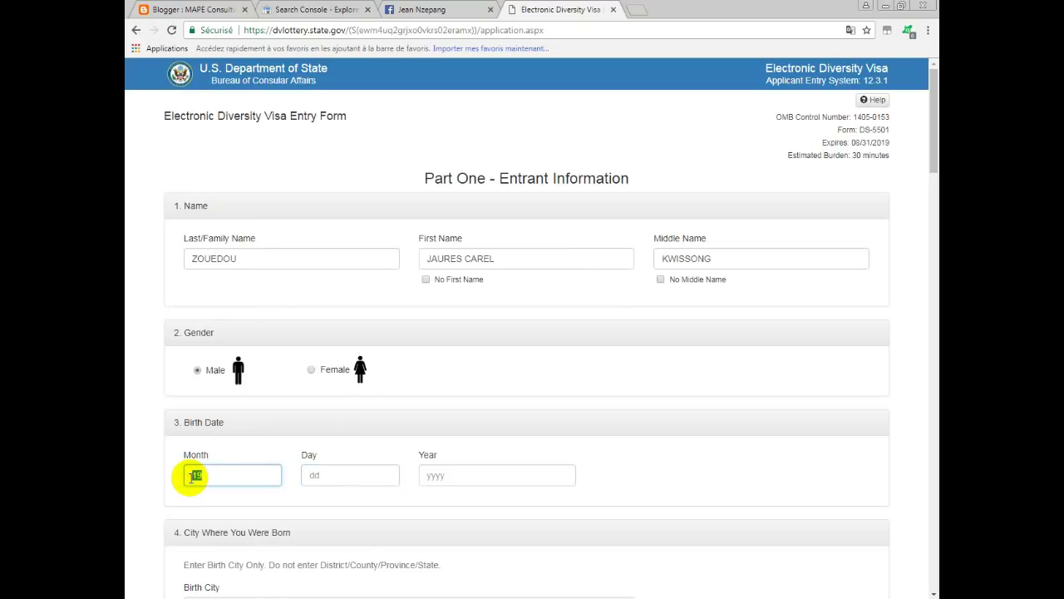
{"action": "key", "text": "Tab"}
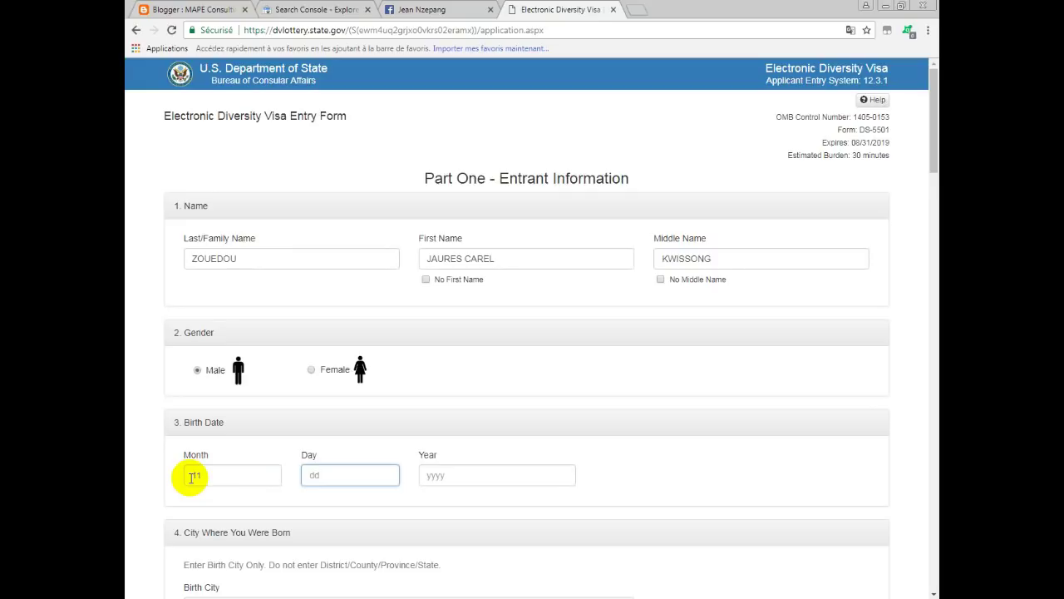
{"action": "type", "text": "19"}
{"action": "key", "text": "Tab"}
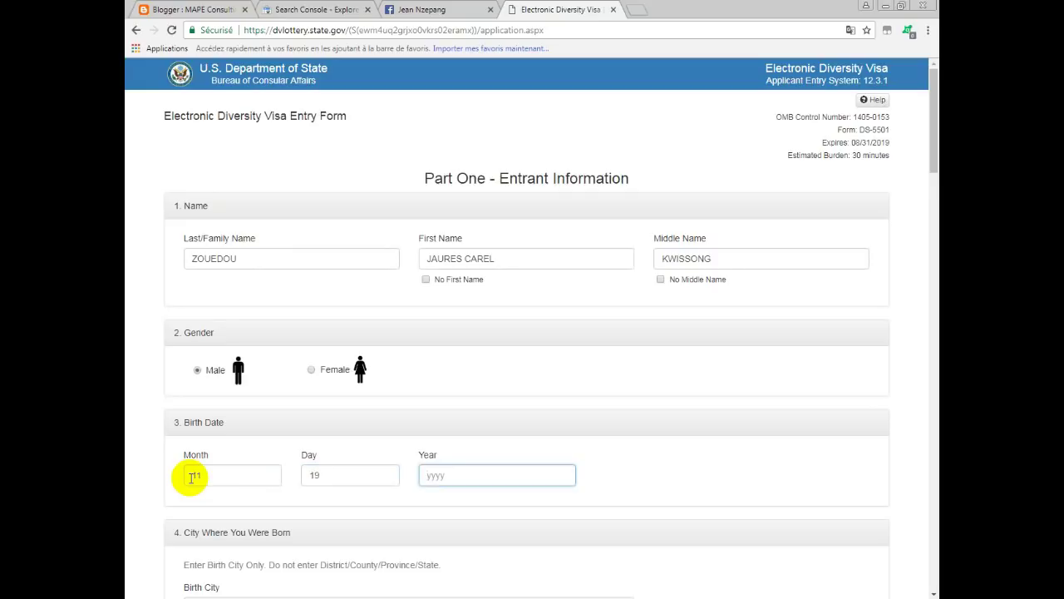
{"action": "key", "text": "Down"}
{"action": "type", "text": "19"}
{"action": "scroll", "coordinate": [230, 503], "scroll_direction": "down", "scroll_amount": 2}
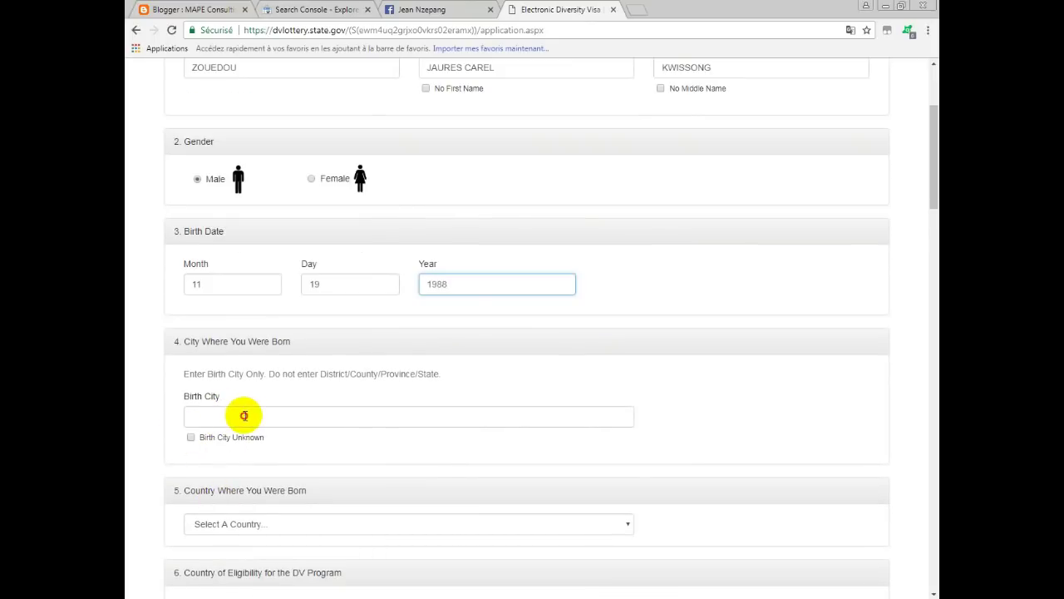
Enter the birth city and choose Cameroon as the country of birth.
{"action": "left_click", "coordinate": [239, 422]}
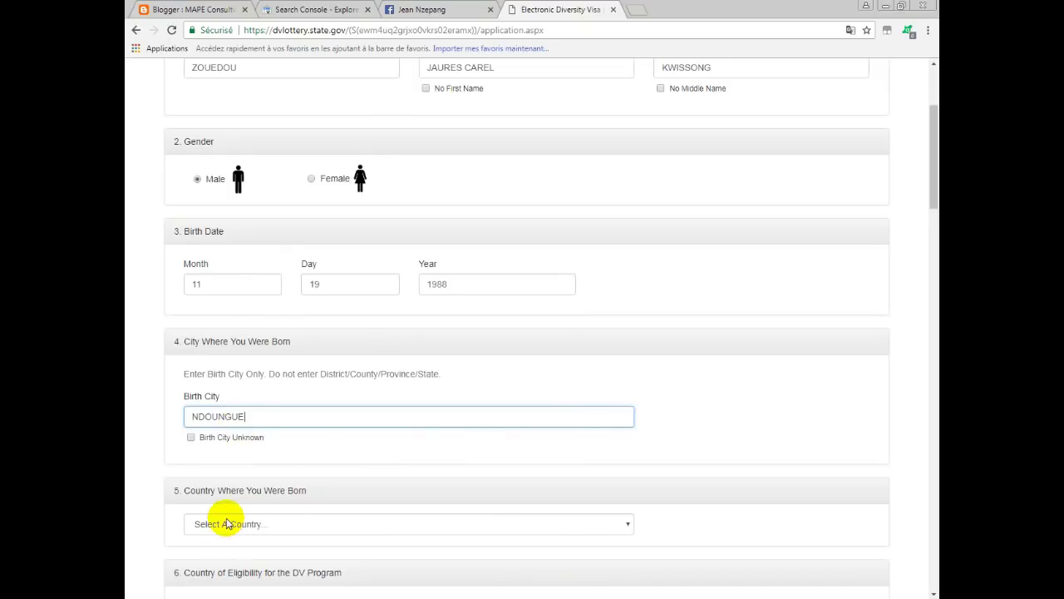
{"action": "left_click", "coordinate": [285, 525]}
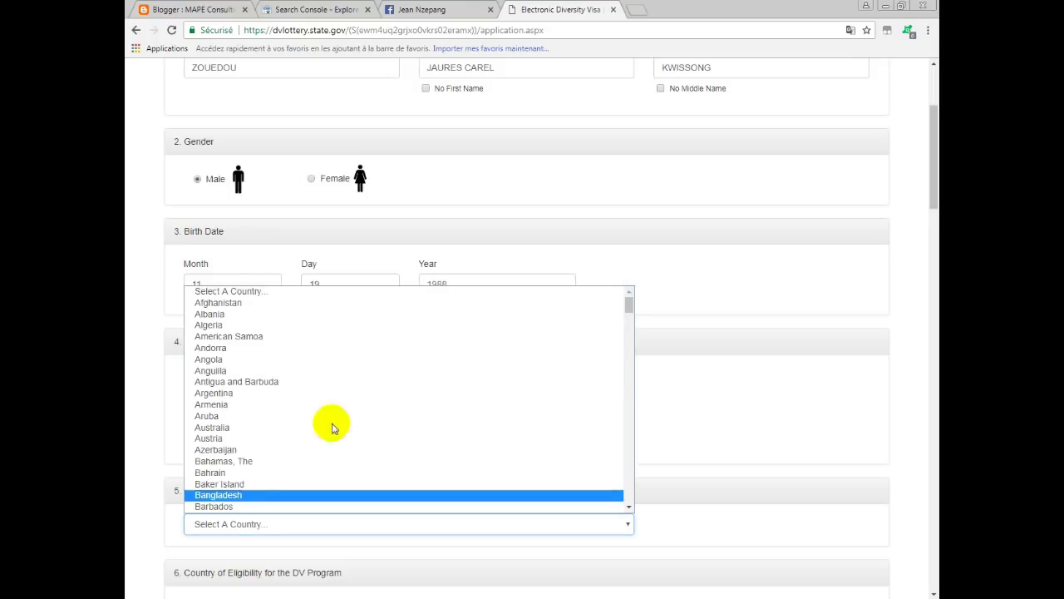
{"action": "key", "text": "c"}
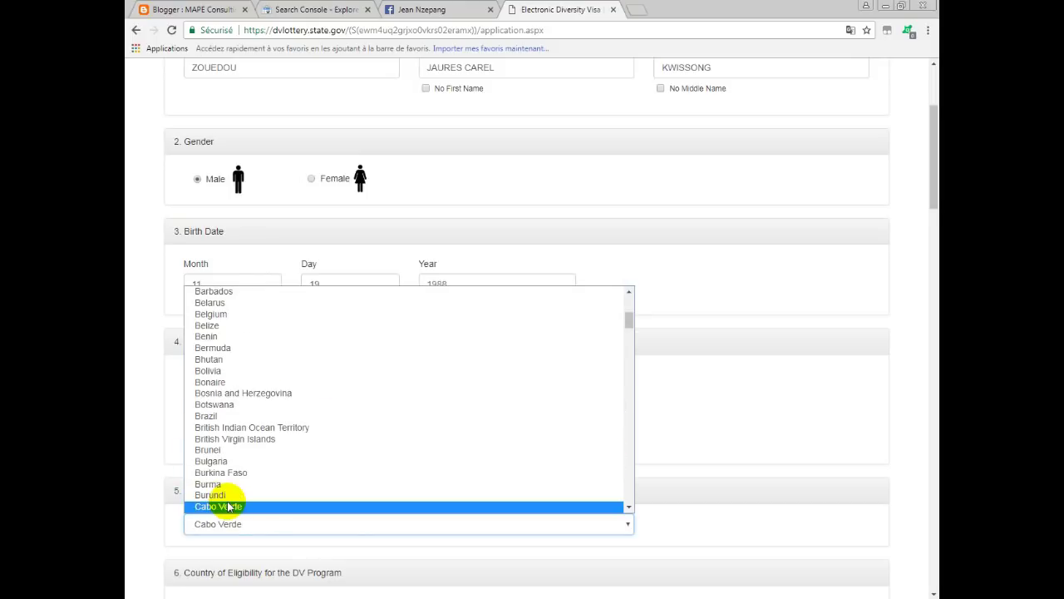
{"action": "key", "text": "Down"}
{"action": "key", "text": "Down"}
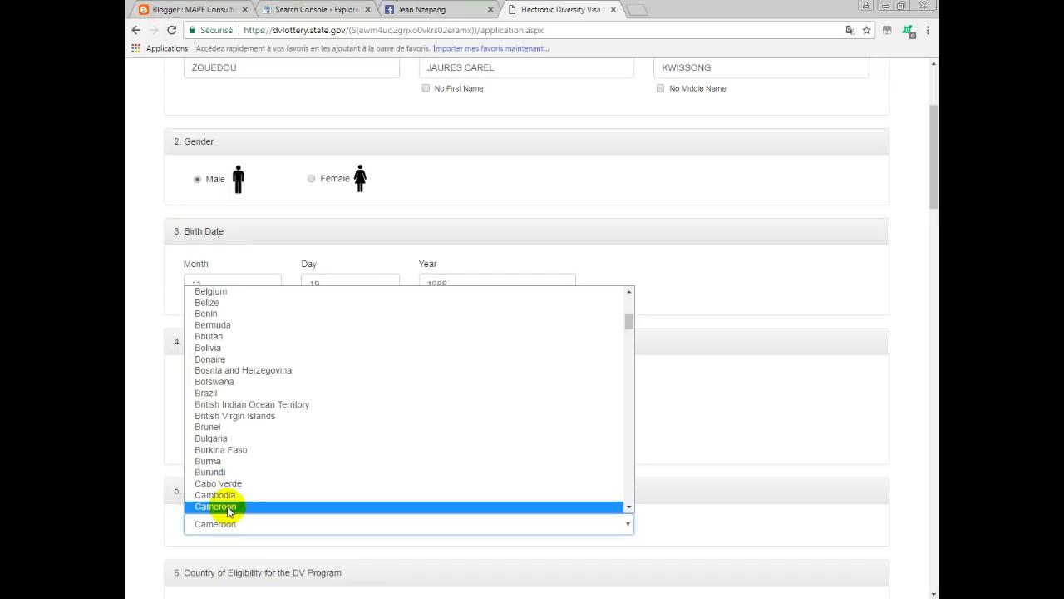
{"action": "left_click", "coordinate": [221, 507]}
{"action": "scroll", "coordinate": [445, 240], "scroll_direction": "down", "scroll_amount": 5}
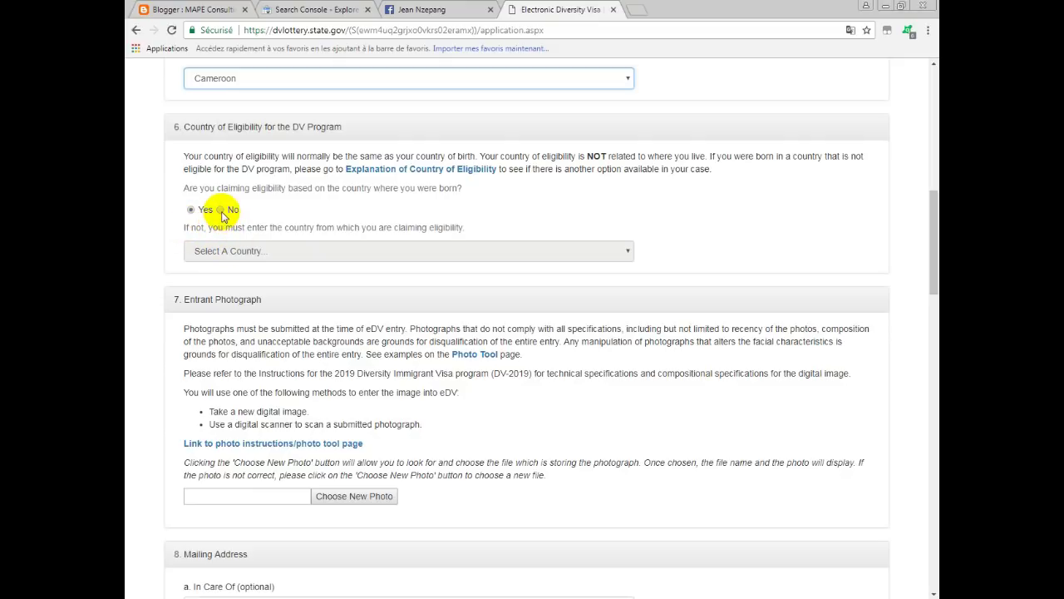
{"action": "left_click", "coordinate": [220, 210]}
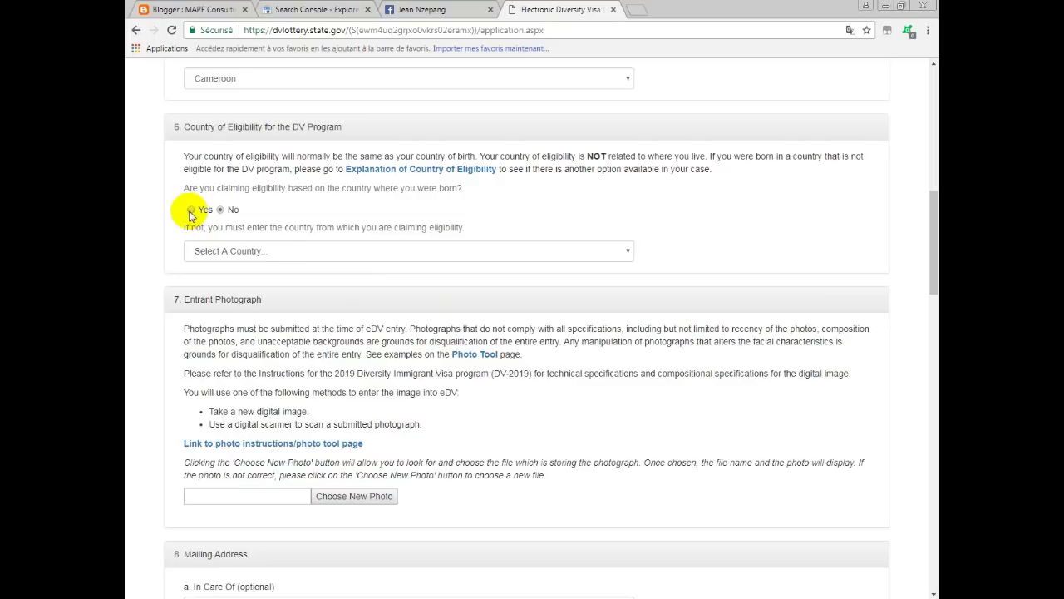
{"action": "left_click", "coordinate": [191, 209]}
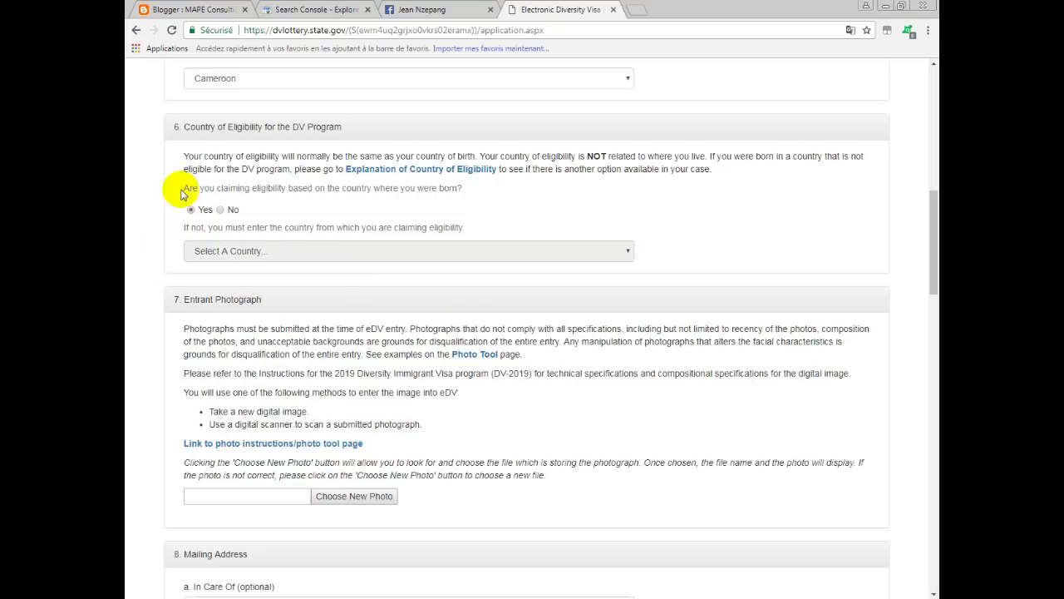
{"action": "scroll", "coordinate": [324, 358], "scroll_direction": "down", "scroll_amount": 3}
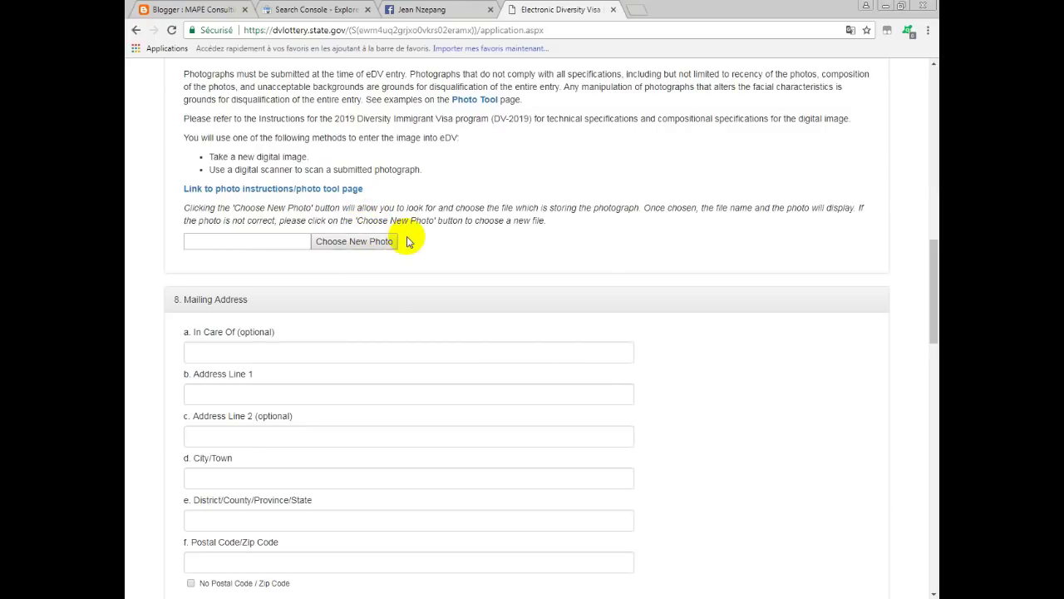
Upload CROPPED-jaures.jpg as the entrant photograph.
{"action": "scroll", "coordinate": [407, 241], "scroll_direction": "up", "scroll_amount": 1}
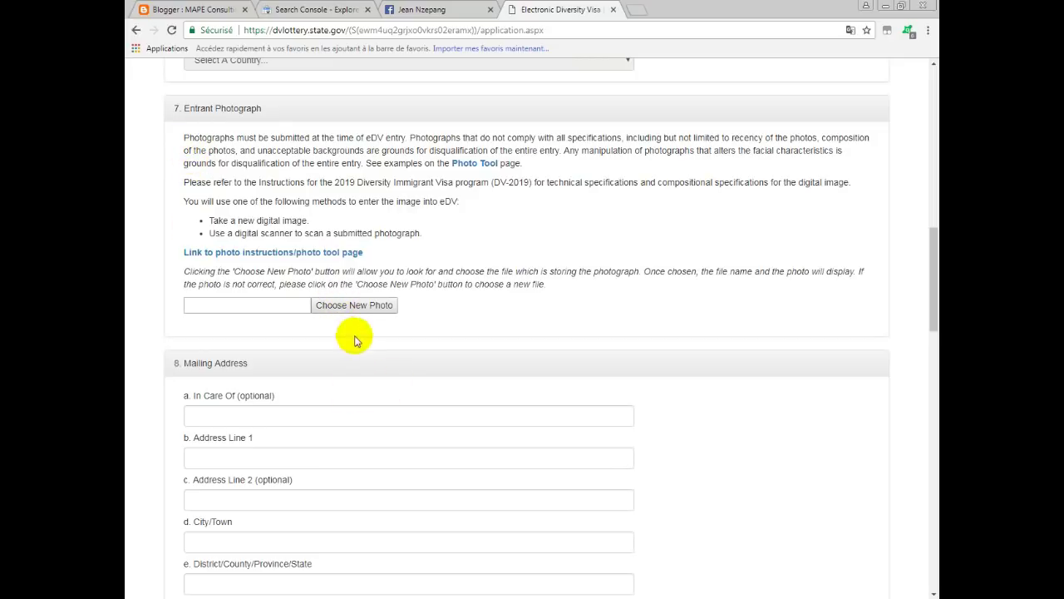
{"action": "left_click", "coordinate": [332, 308]}
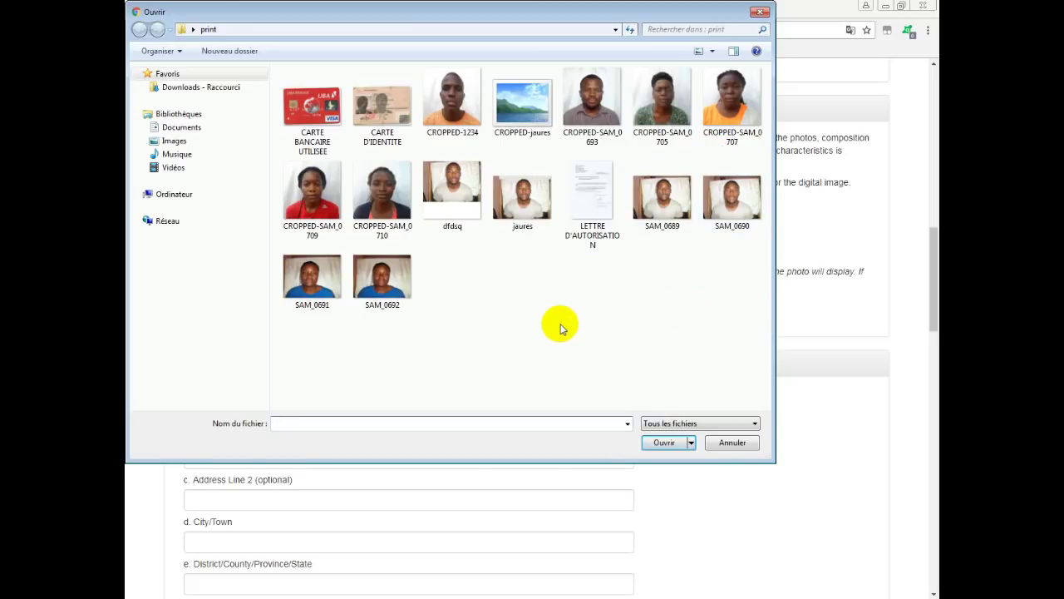
{"action": "double_click", "coordinate": [524, 100]}
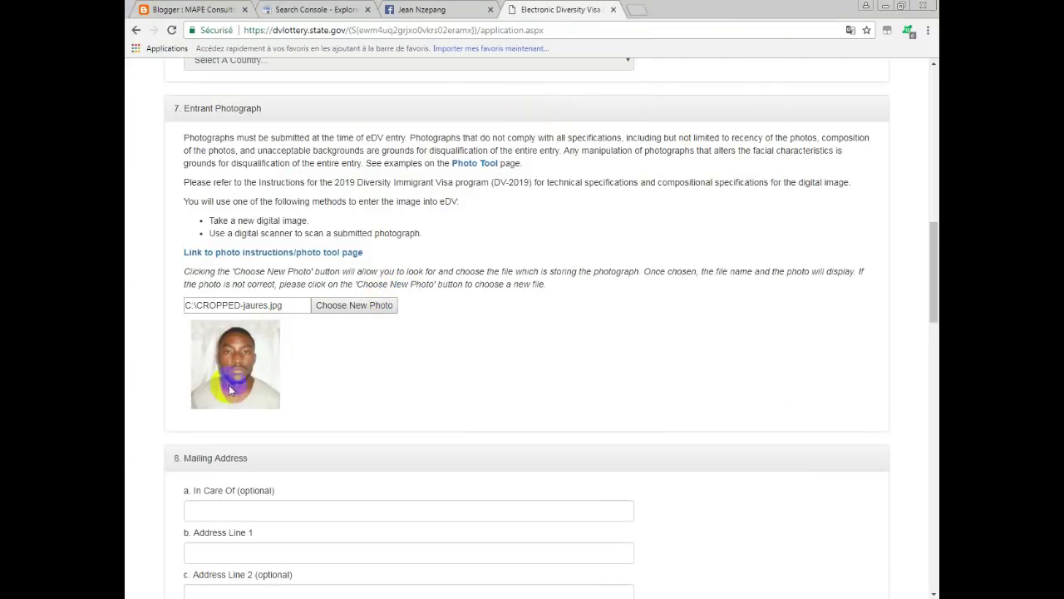
Type the first address line and accept the saved YAOUNDE address suggestion.
{"action": "scroll", "coordinate": [351, 424], "scroll_direction": "down", "scroll_amount": 3}
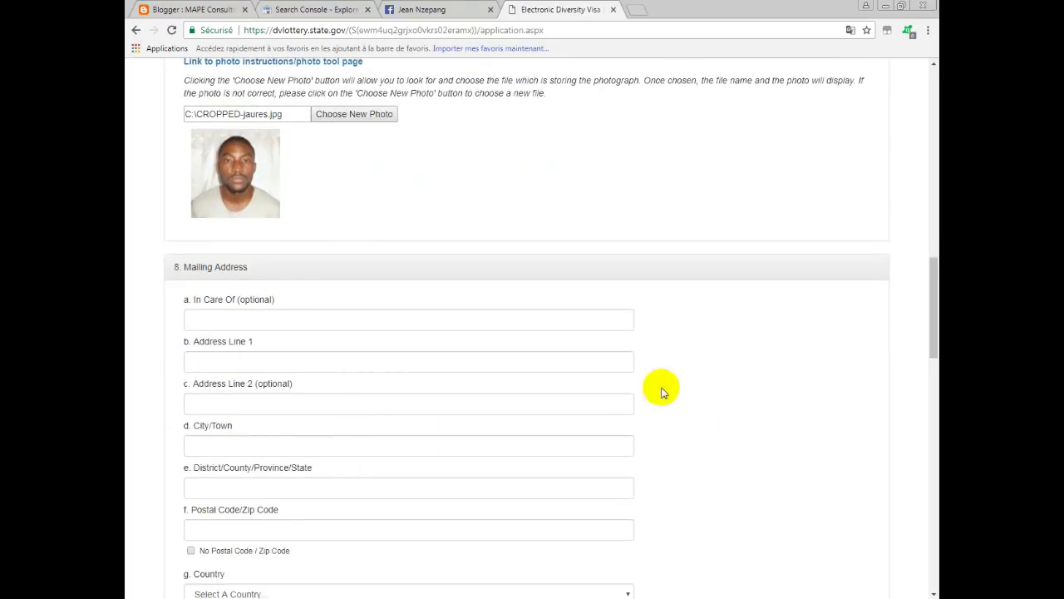
{"action": "scroll", "coordinate": [275, 369], "scroll_direction": "down", "scroll_amount": 2}
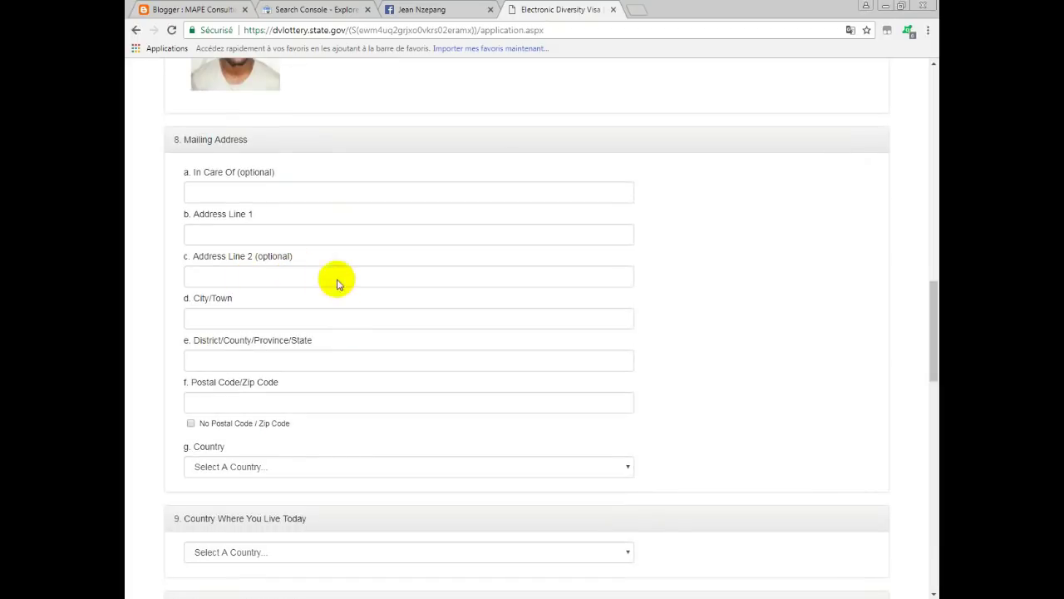
{"action": "left_click", "coordinate": [212, 196]}
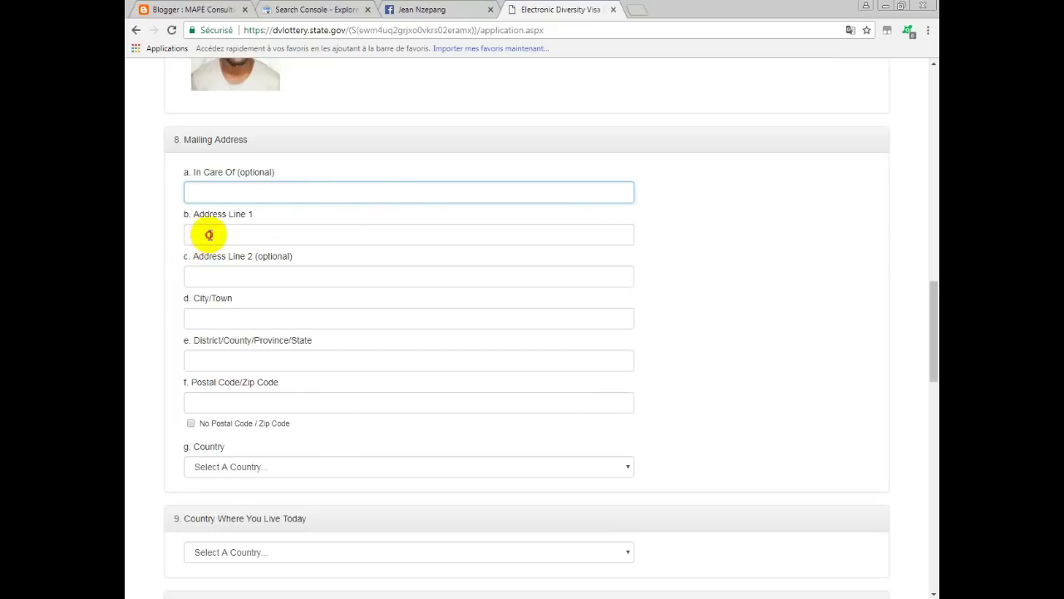
{"action": "key", "text": "Tab"}
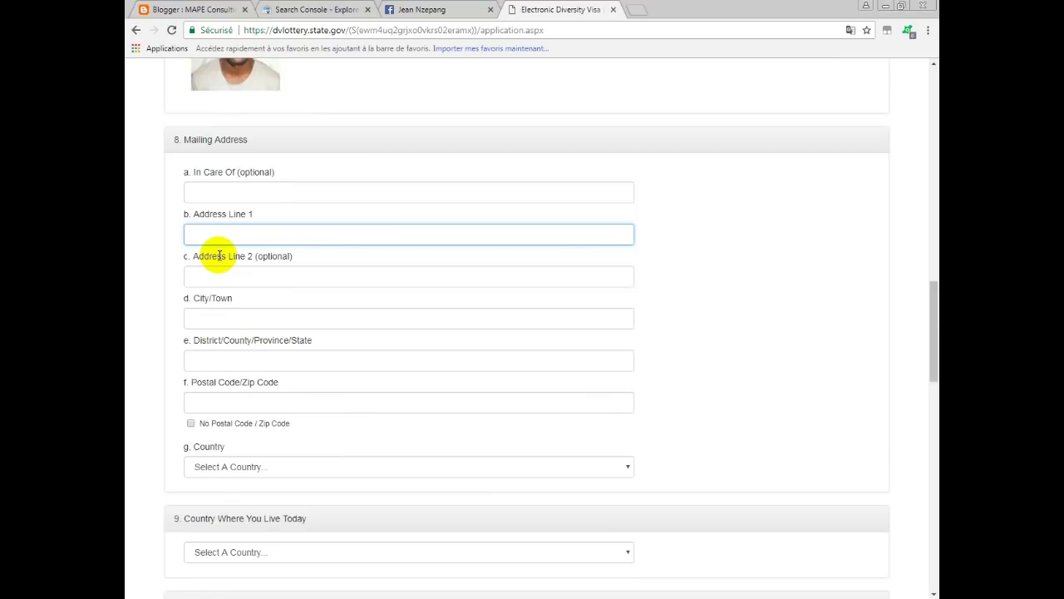
{"action": "key", "text": "Down"}
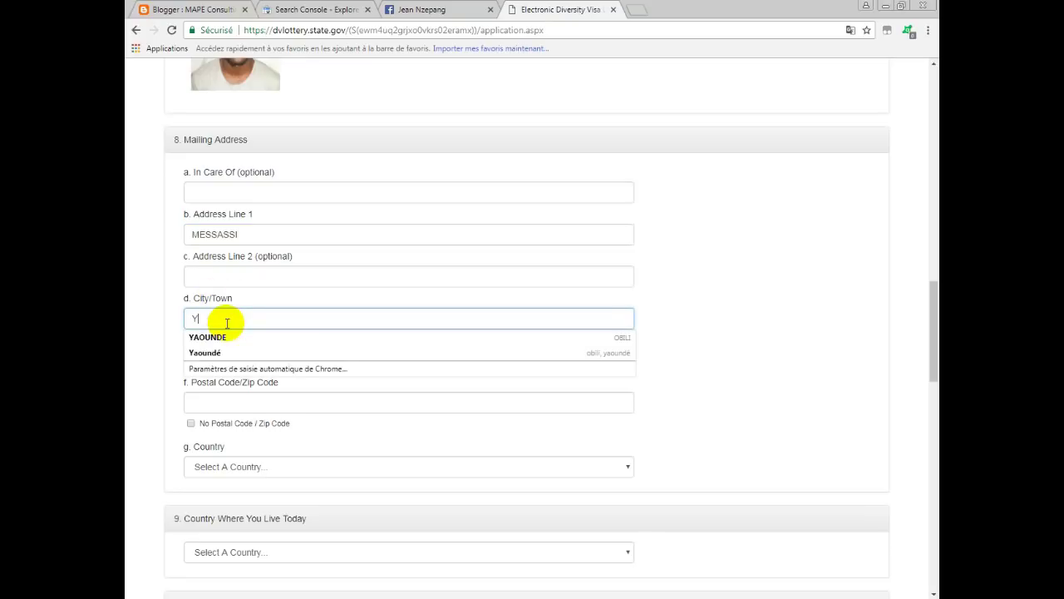
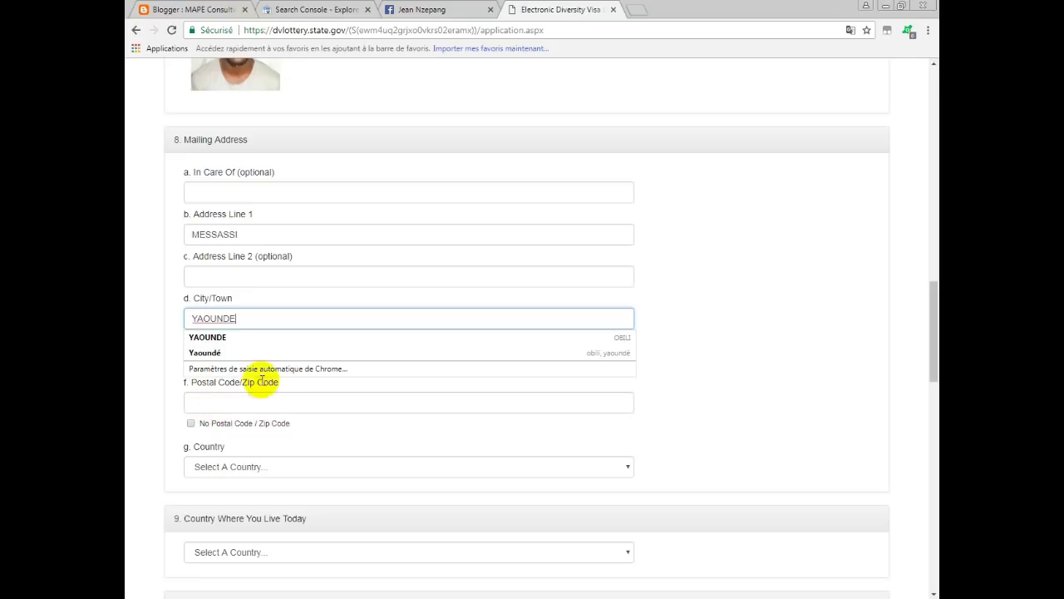
{"action": "left_click", "coordinate": [237, 338]}
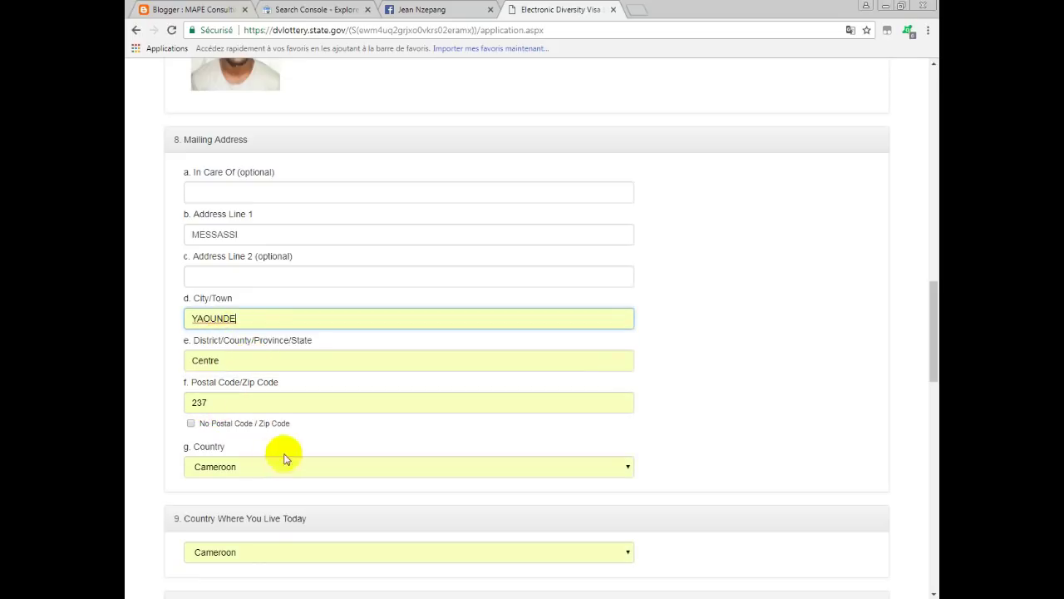
Change the region to CENTRE and postal code to 237, keeping Cameroon as mailing country.
{"action": "double_click", "coordinate": [188, 361]}
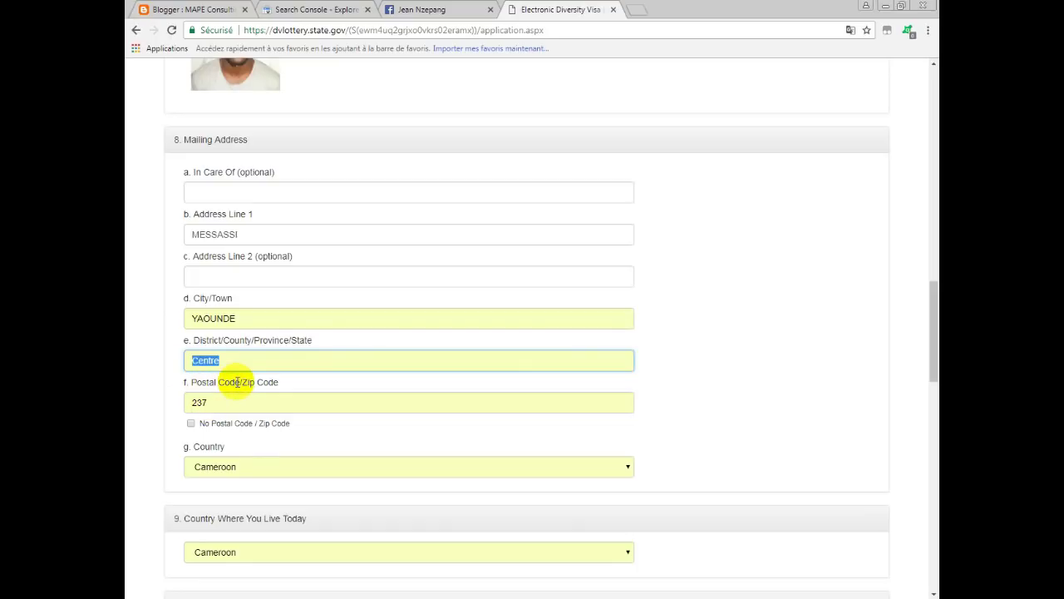
{"action": "type", "text": "C"}
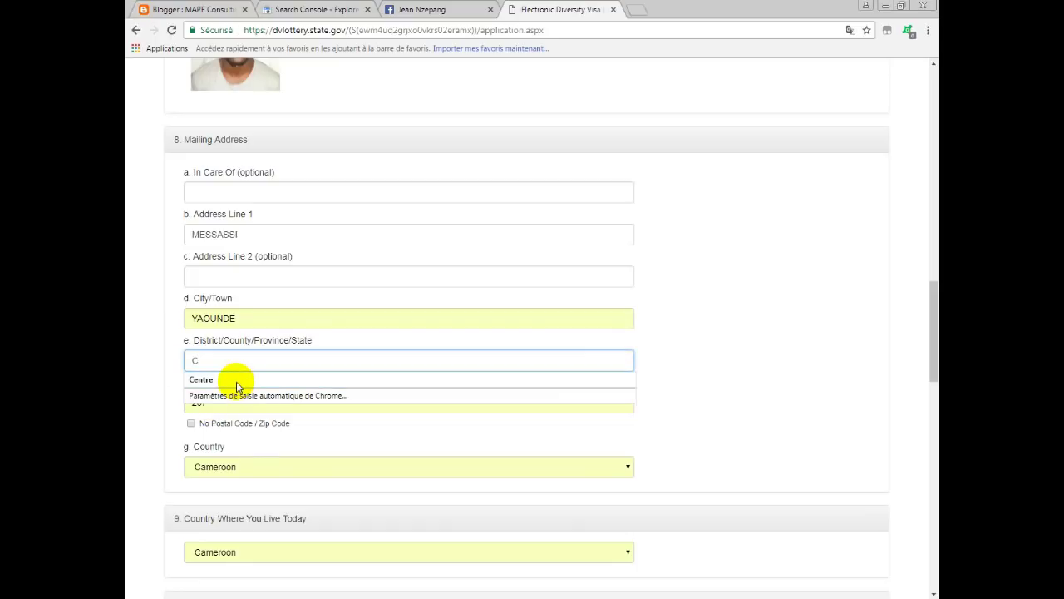
{"action": "type", "text": "ENTRE"}
{"action": "left_click", "coordinate": [682, 364]}
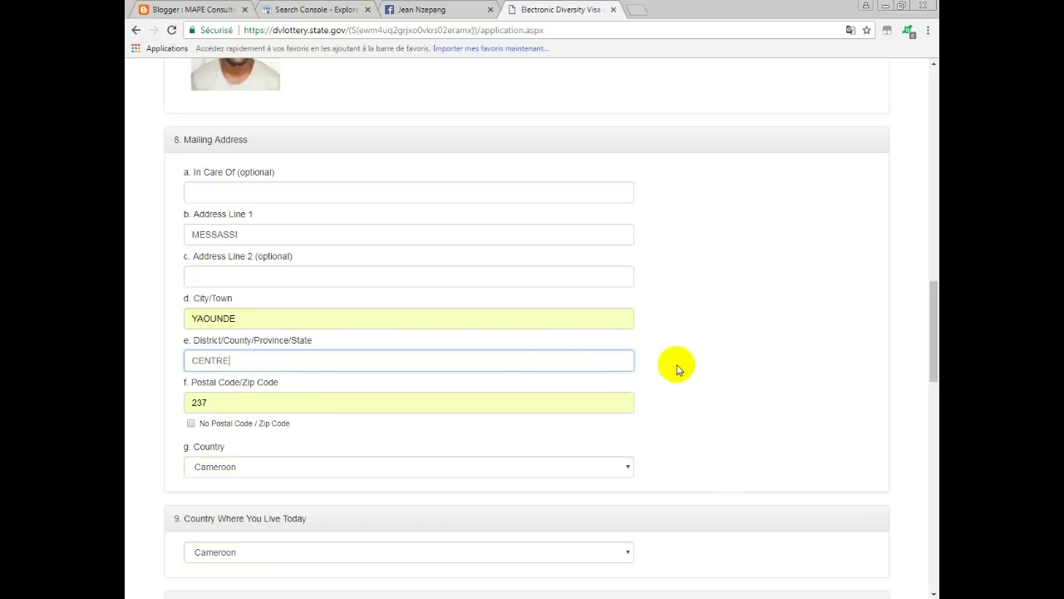
{"action": "double_click", "coordinate": [216, 407]}
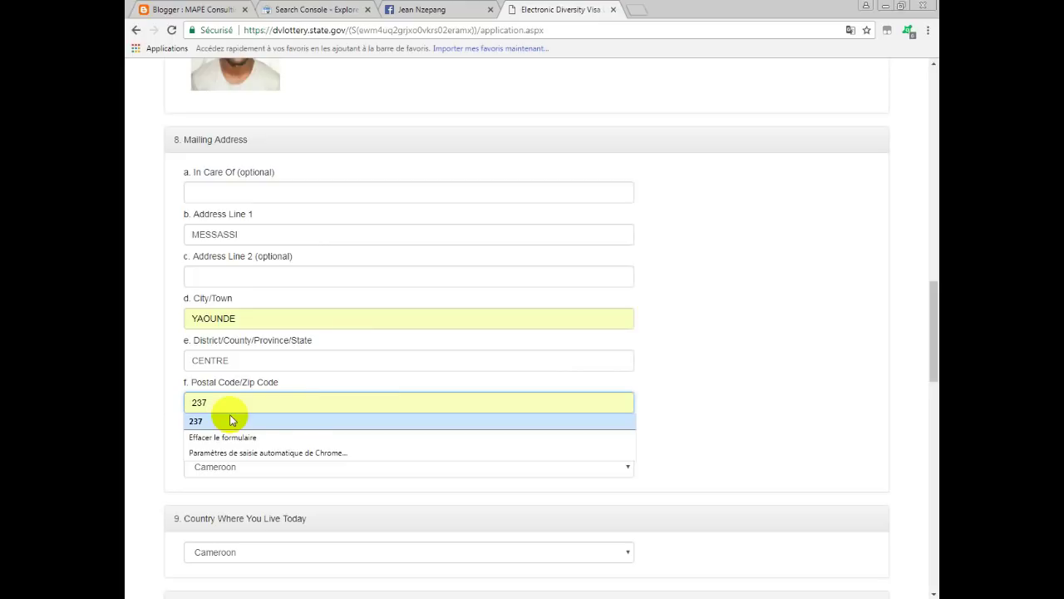
{"action": "key", "text": "BackSpace"}
{"action": "key", "text": "BackSpace"}
{"action": "key", "text": "BackSpace"}
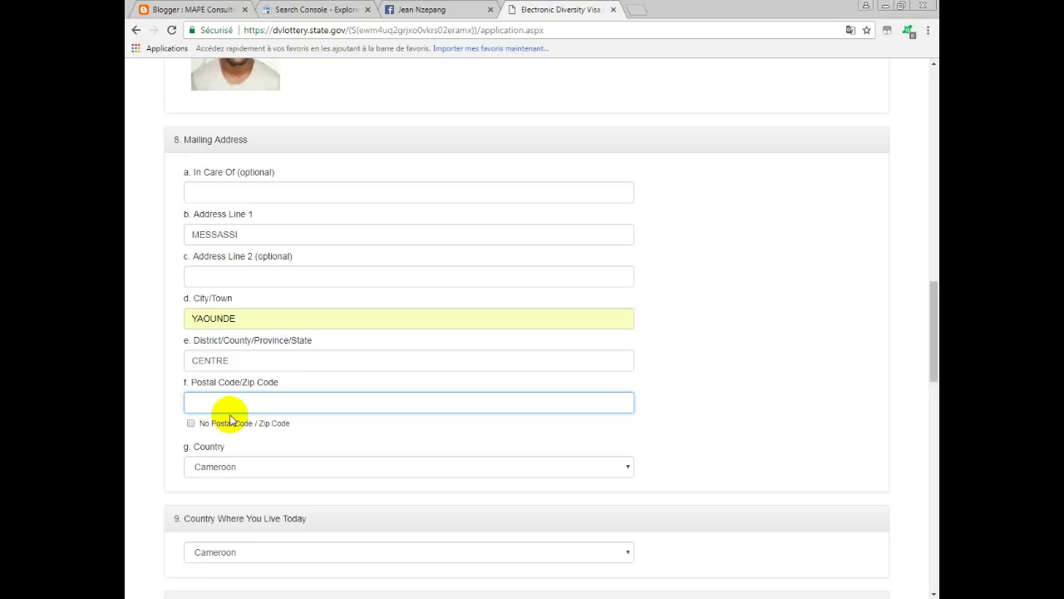
{"action": "type", "text": "237"}
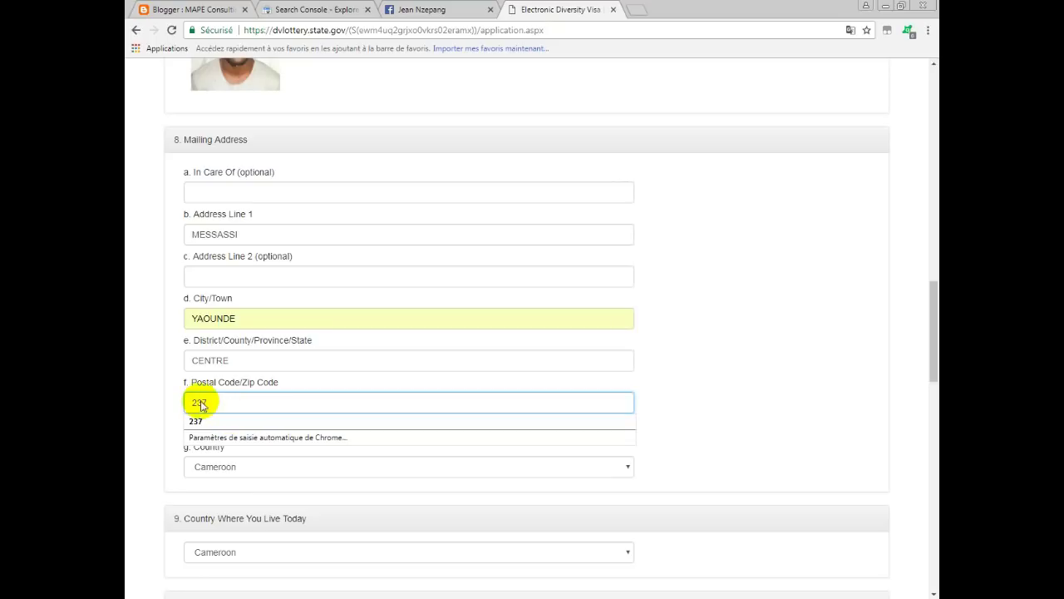
{"action": "left_click", "coordinate": [720, 389]}
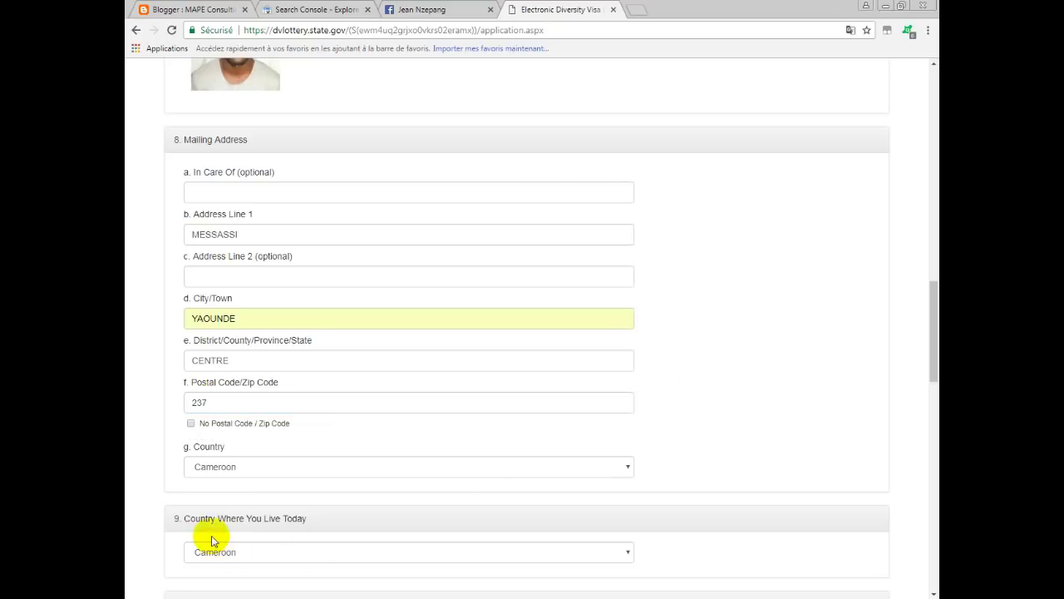
{"action": "left_click", "coordinate": [266, 471]}
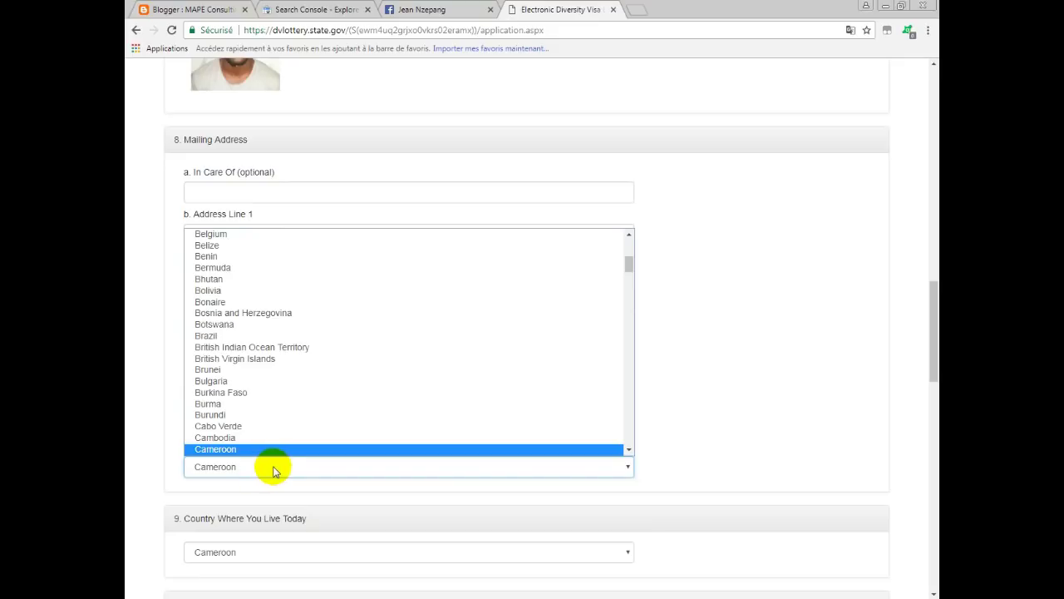
{"action": "left_click", "coordinate": [266, 471]}
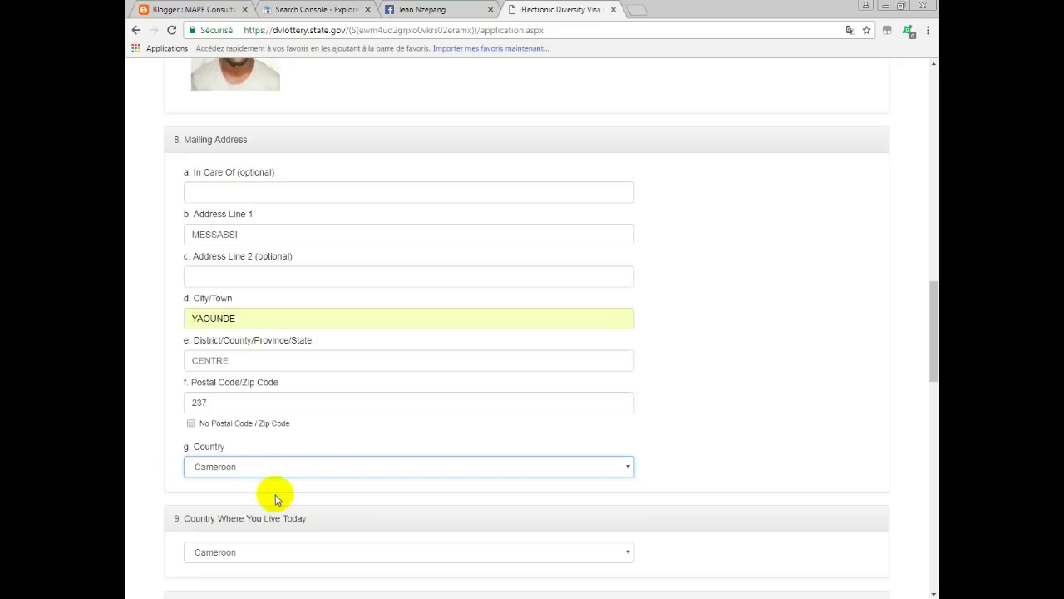
{"action": "scroll", "coordinate": [281, 485], "scroll_direction": "down", "scroll_amount": 2}
Keep Cameroon as the country of residence and enter the entrant's phone number.
{"action": "scroll", "coordinate": [280, 486], "scroll_direction": "down", "scroll_amount": 1}
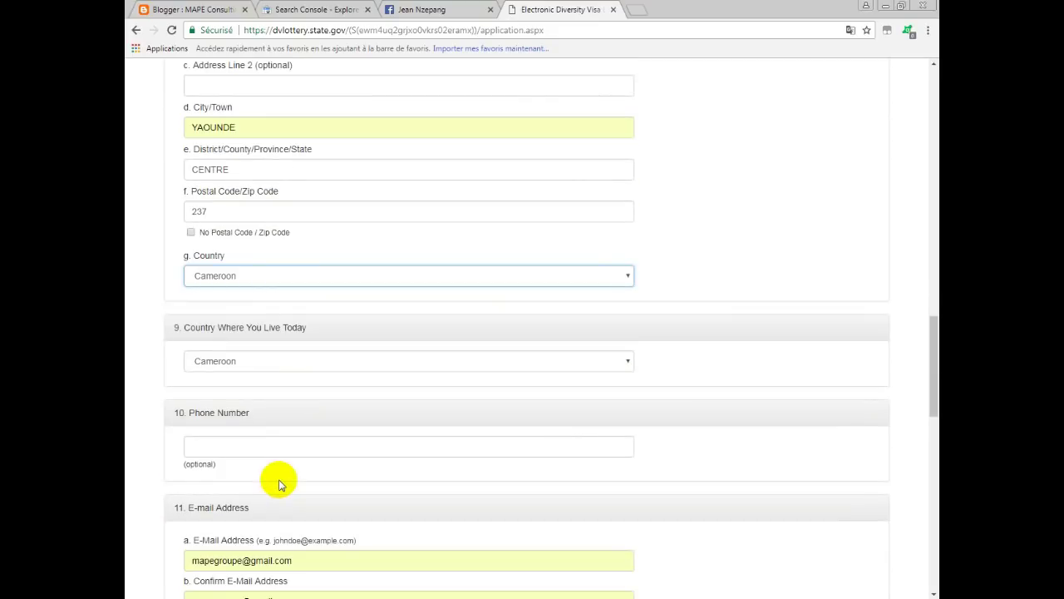
{"action": "left_click", "coordinate": [238, 363]}
{"action": "left_click", "coordinate": [238, 363]}
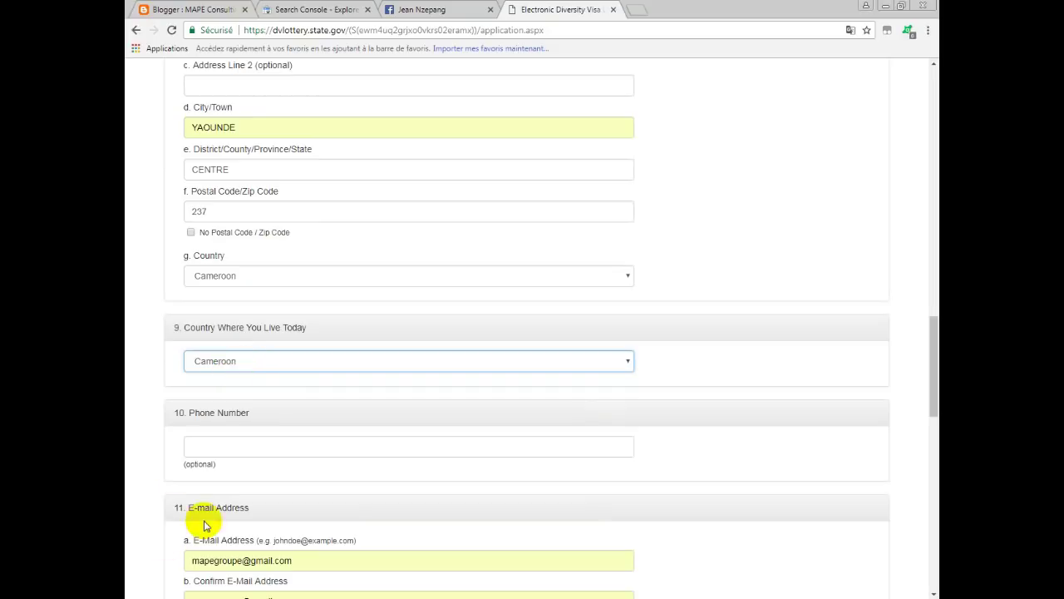
{"action": "left_click", "coordinate": [273, 449]}
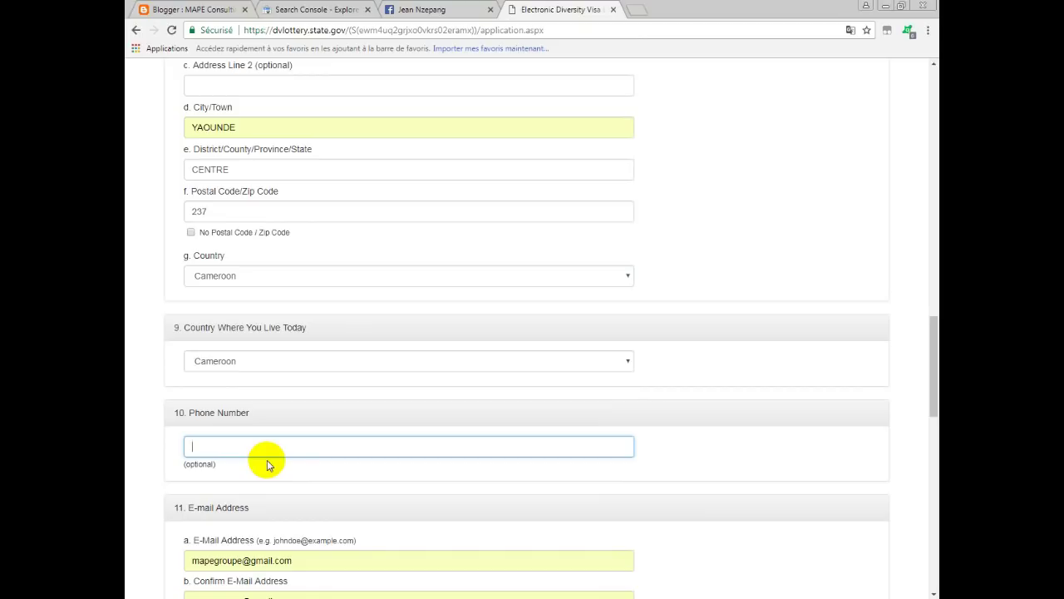
Clear the old address from both the E-Mail and Confirm E-Mail fields.
{"action": "scroll", "coordinate": [277, 502], "scroll_direction": "down", "scroll_amount": 1}
{"action": "scroll", "coordinate": [277, 503], "scroll_direction": "down", "scroll_amount": 3}
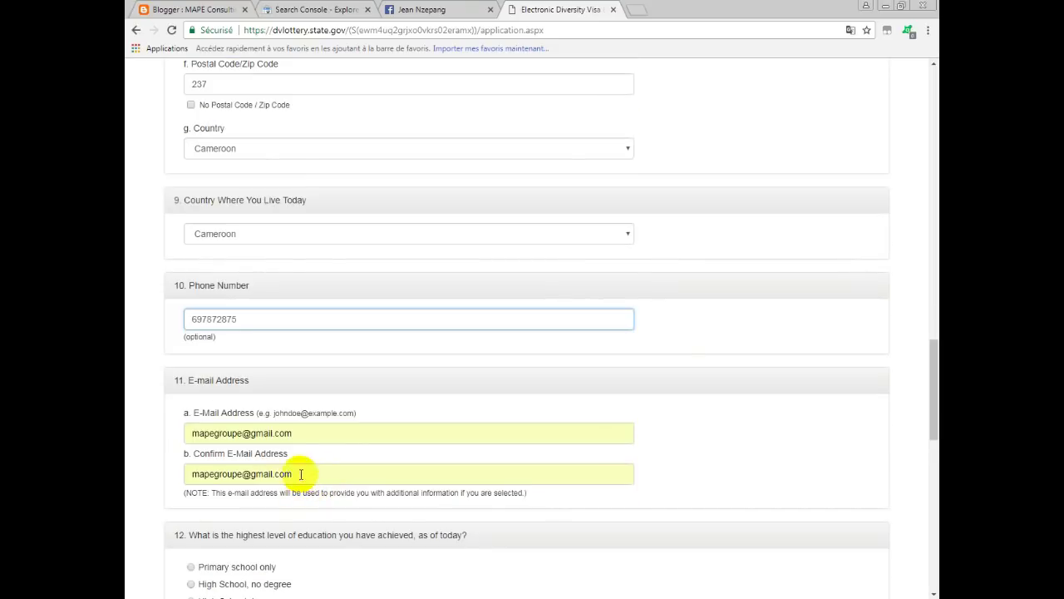
{"action": "triple_click", "coordinate": [181, 439]}
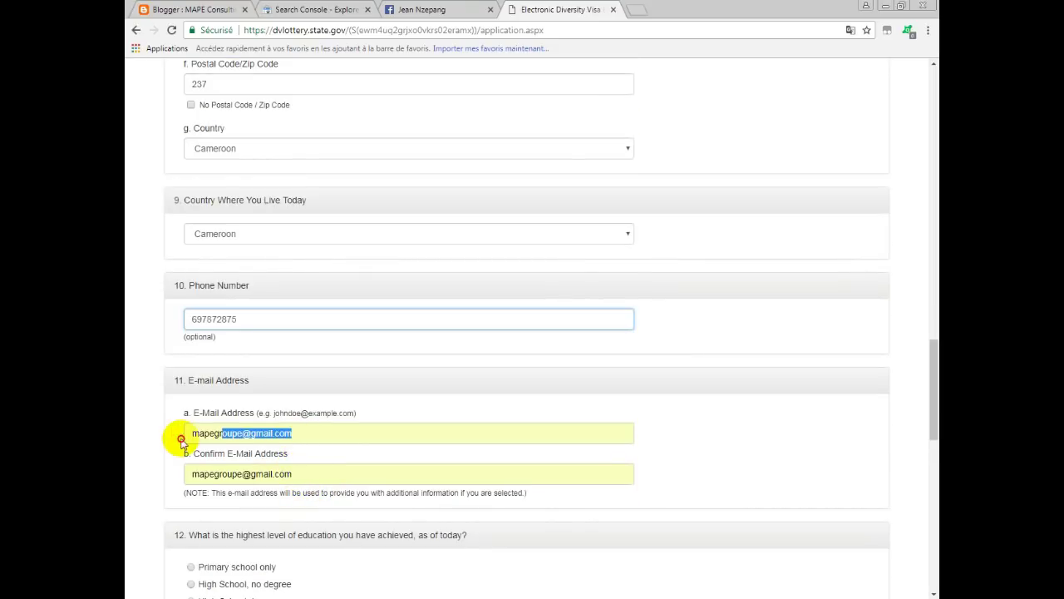
{"action": "key", "text": "BackSpace"}
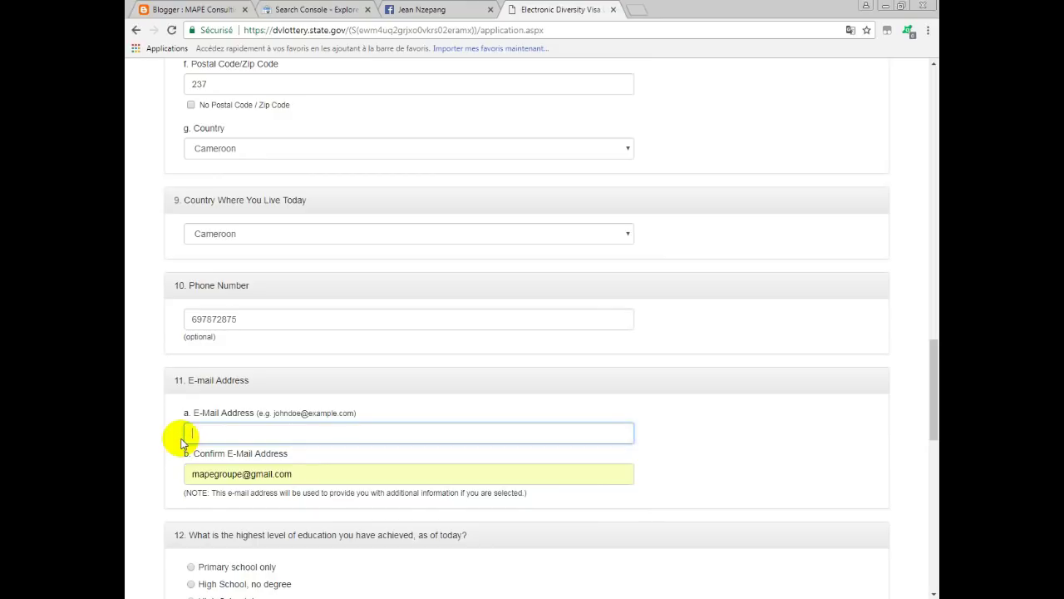
{"action": "left_click_drag", "start_coordinate": [307, 475], "coordinate": [186, 473]}
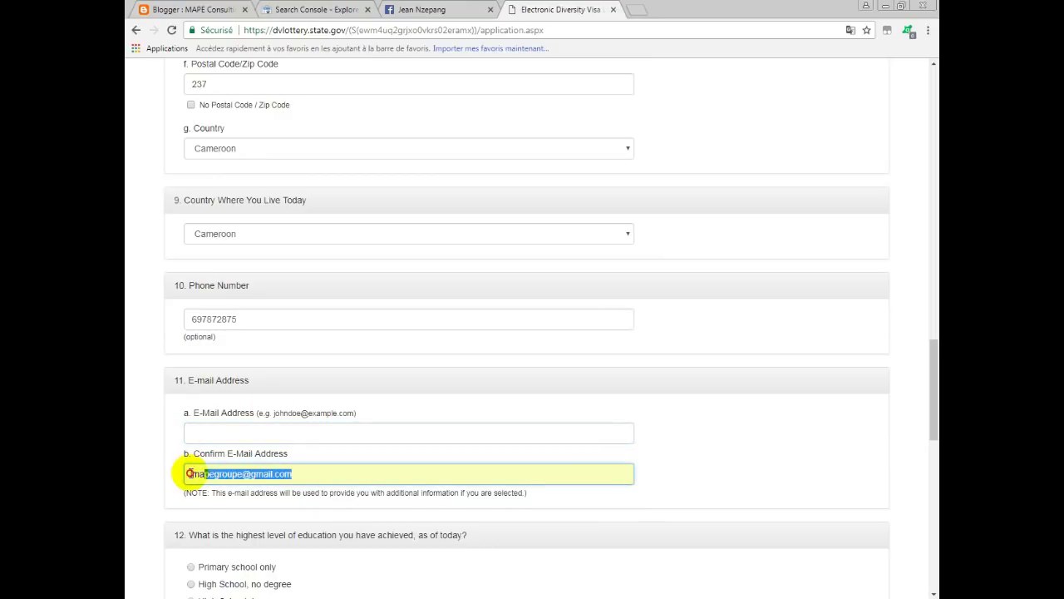
{"action": "key", "text": "BackSpace"}
{"action": "left_click", "coordinate": [241, 433]}
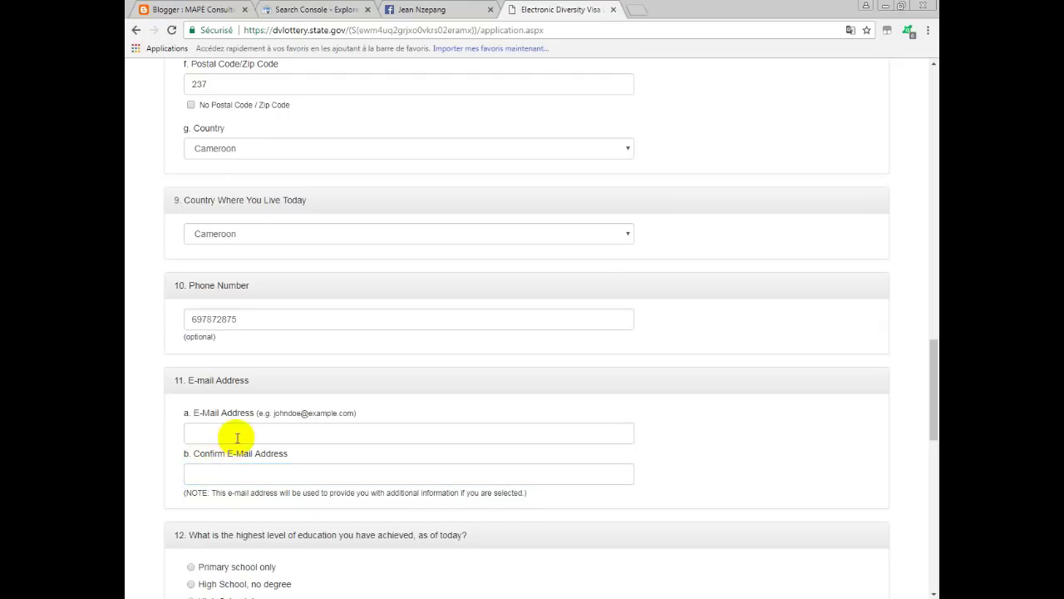
Type the entrant's new e-mail address into the E-Mail and confirmation fields.
{"action": "left_click", "coordinate": [241, 433]}
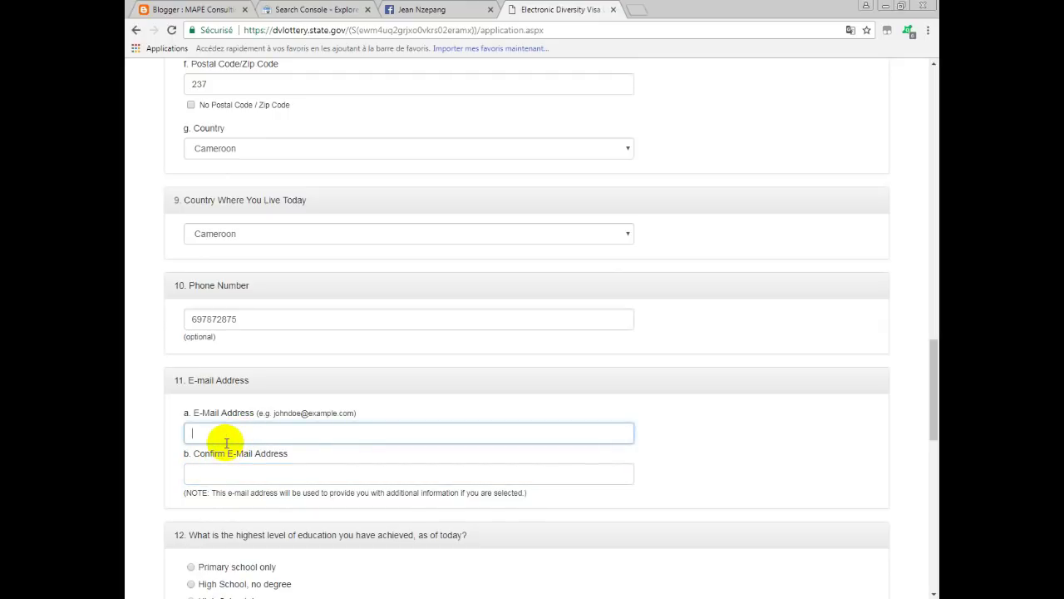
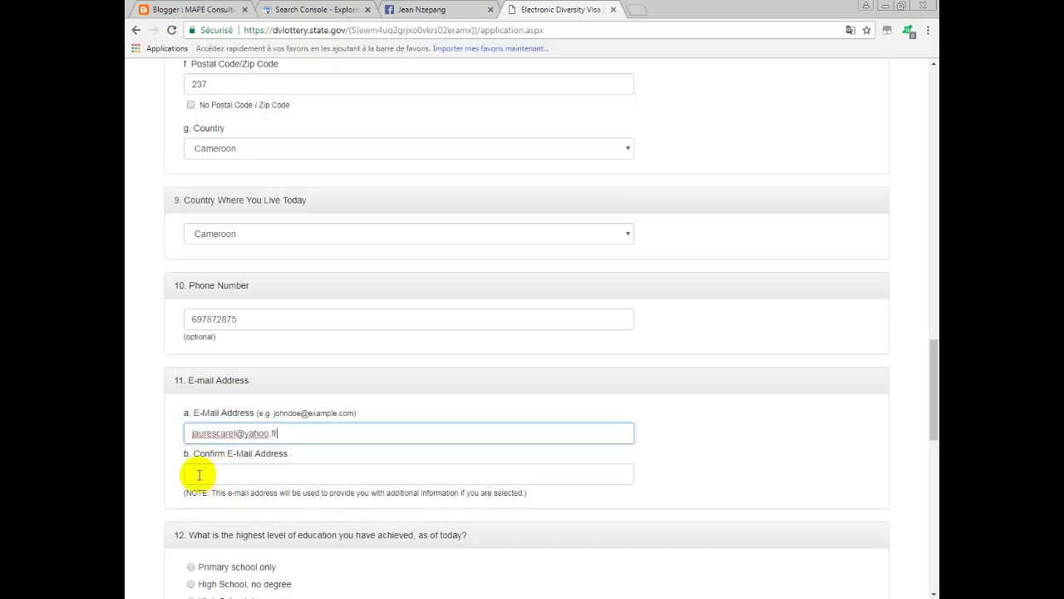
{"action": "left_click", "coordinate": [216, 474]}
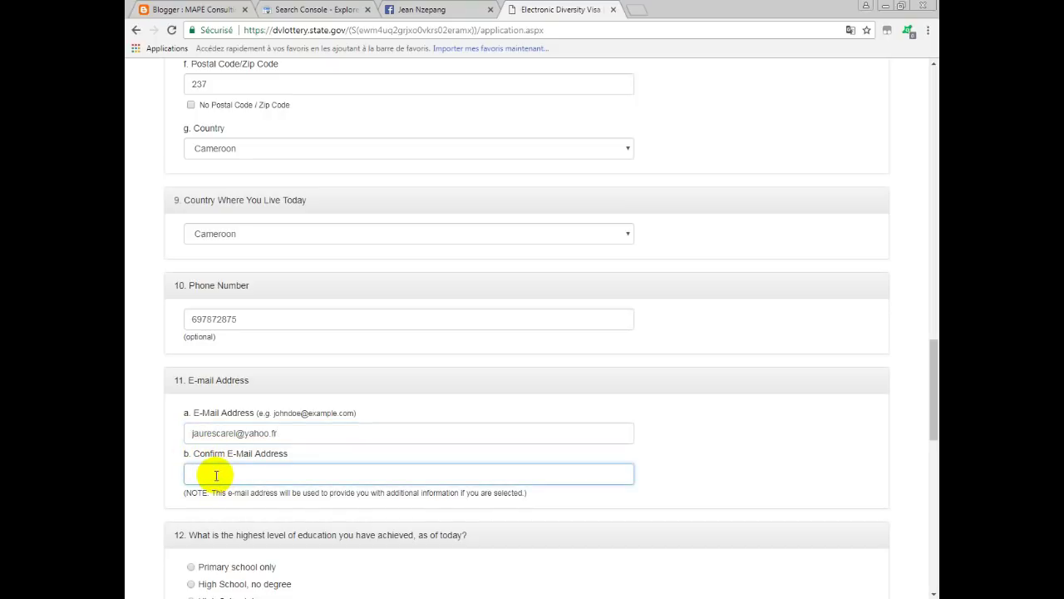
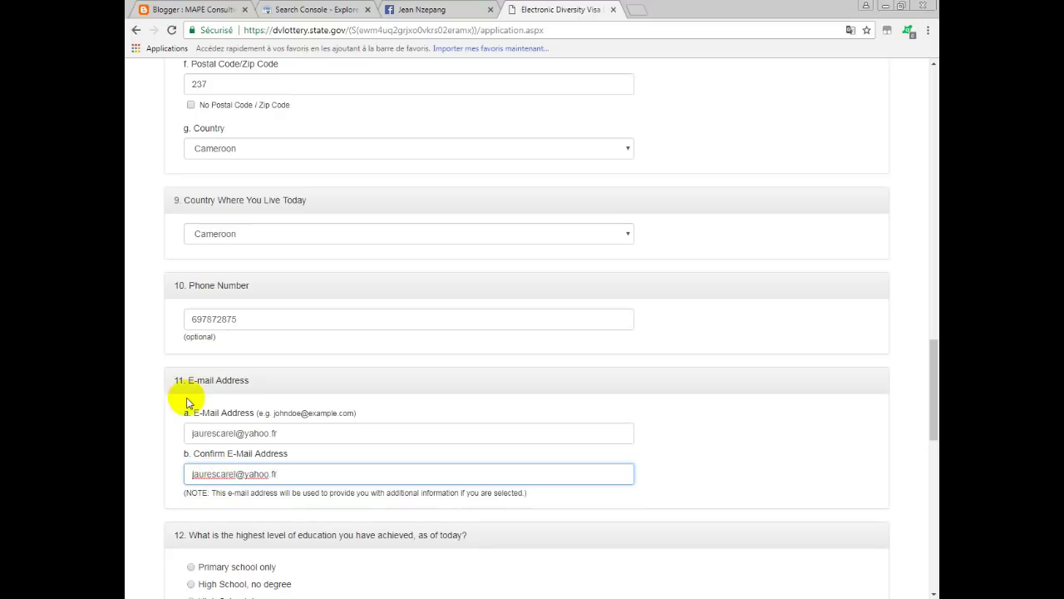
Choose Vocational School for question 12, highest level of education.
{"action": "scroll", "coordinate": [280, 501], "scroll_direction": "down", "scroll_amount": 2}
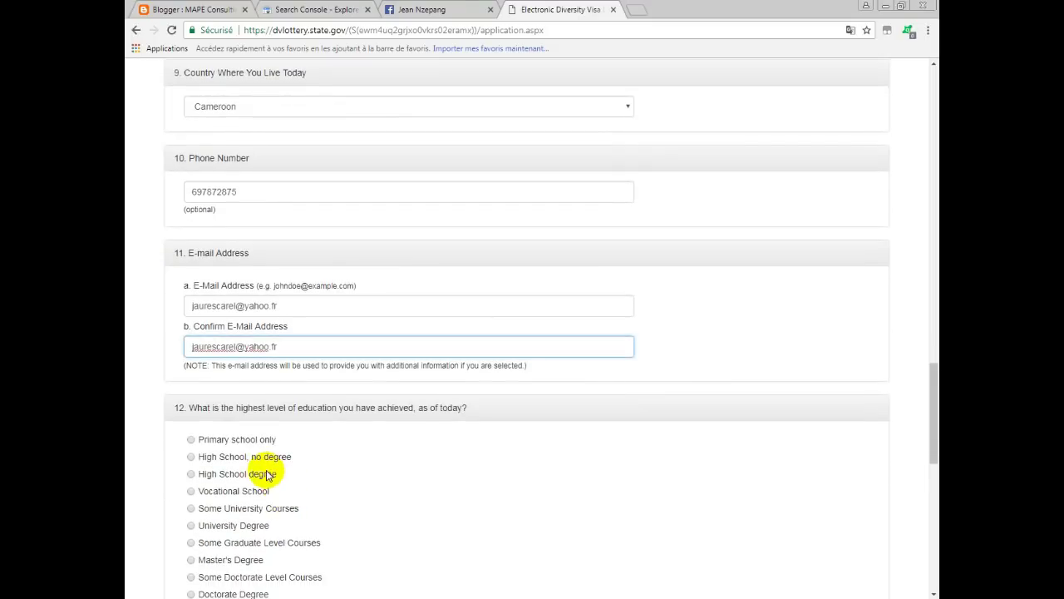
{"action": "scroll", "coordinate": [257, 486], "scroll_direction": "down", "scroll_amount": 1}
{"action": "scroll", "coordinate": [257, 486], "scroll_direction": "down", "scroll_amount": 1}
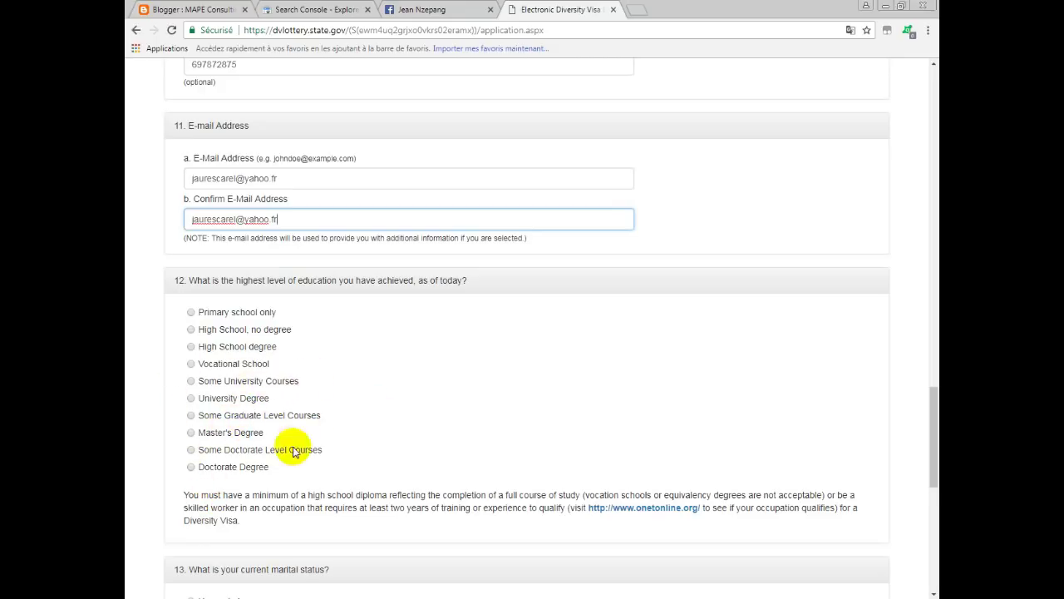
{"action": "left_click", "coordinate": [190, 363]}
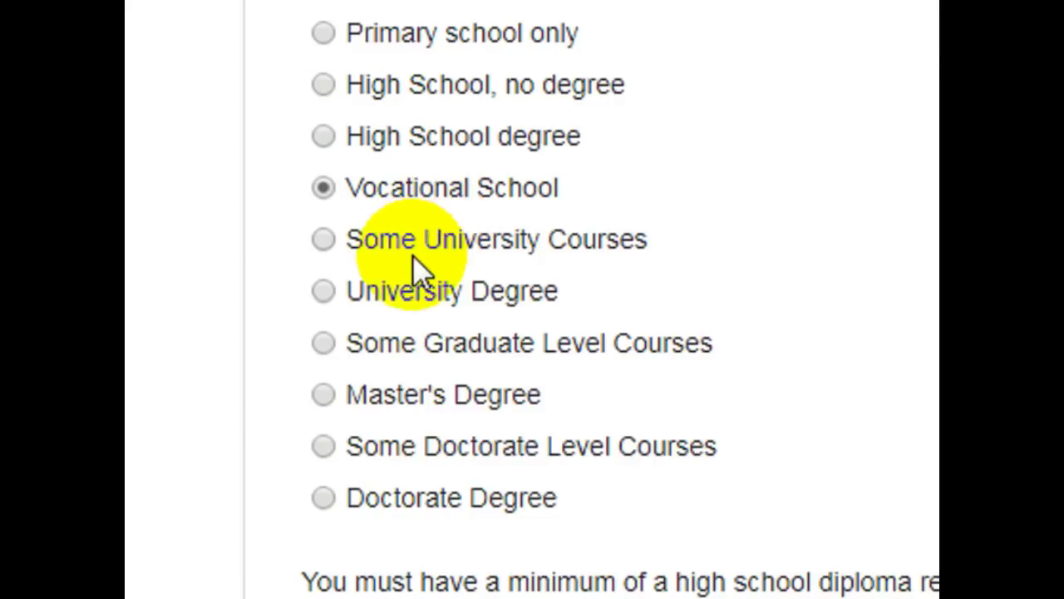
{"action": "left_click", "coordinate": [320, 194]}
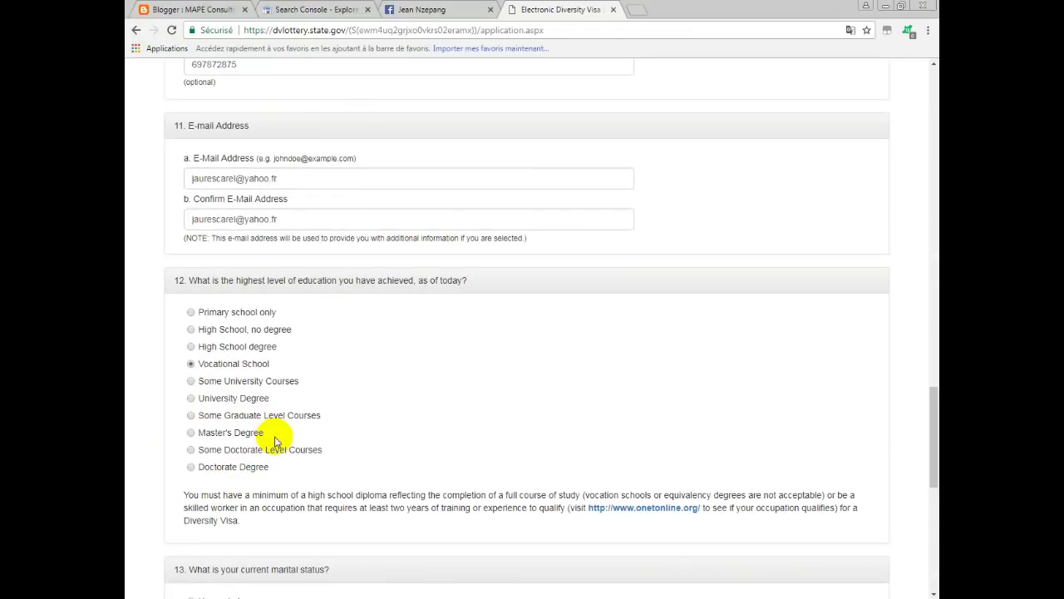
{"action": "scroll", "coordinate": [381, 411], "scroll_direction": "down", "scroll_amount": 5}
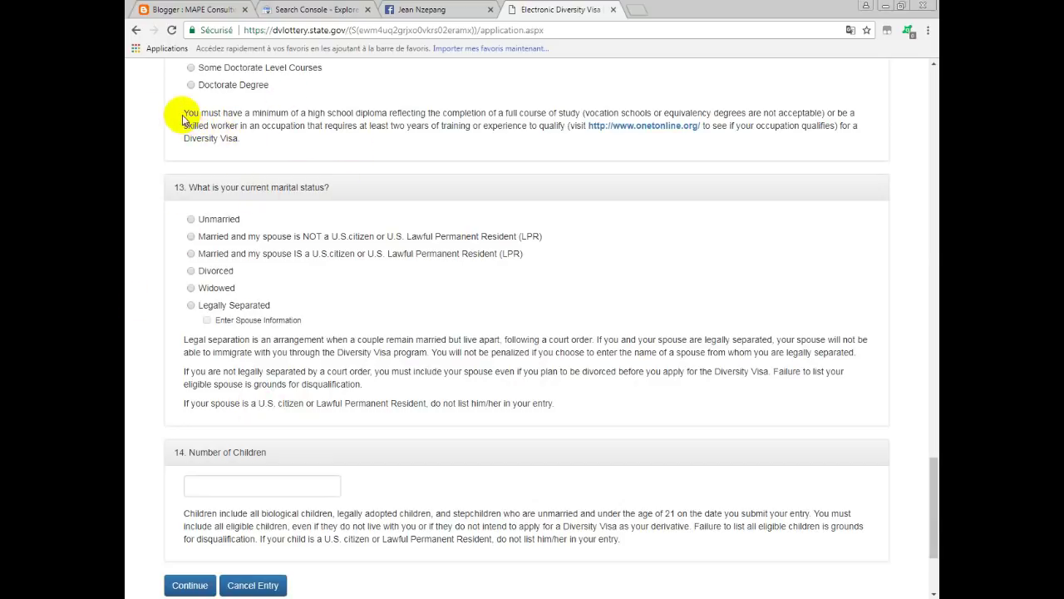
Select Unmarried as the marital status in question 13.
{"action": "left_click_drag", "start_coordinate": [184, 117], "coordinate": [387, 113]}
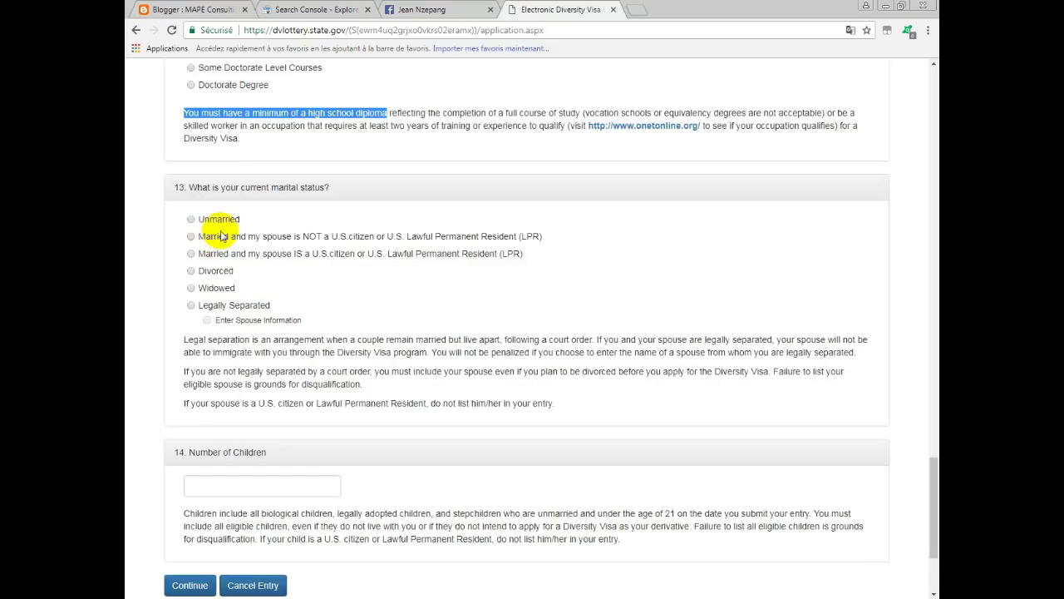
{"action": "left_click", "coordinate": [191, 220]}
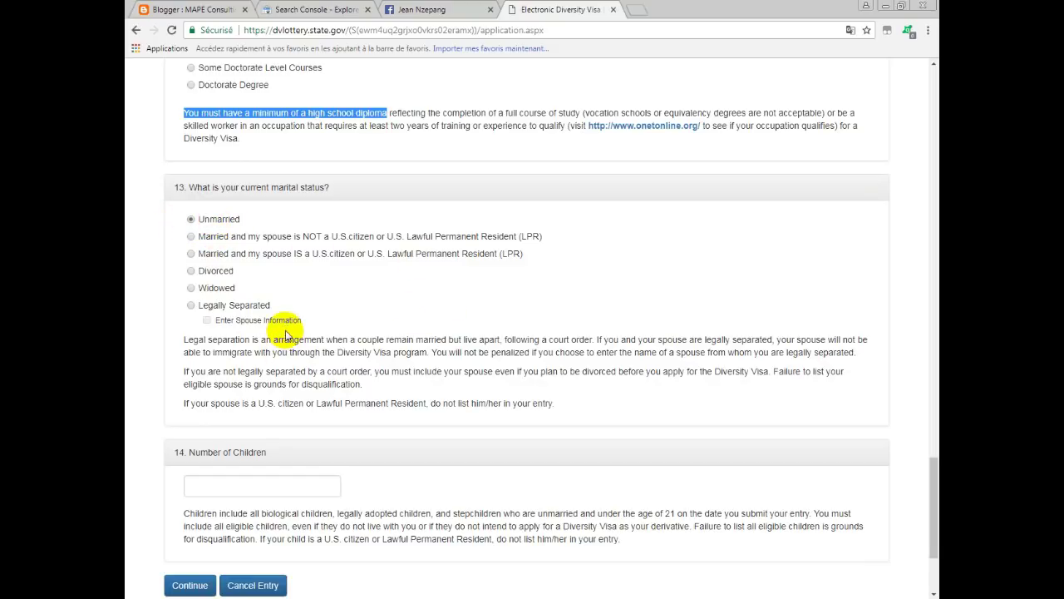
{"action": "scroll", "coordinate": [266, 341], "scroll_direction": "down", "scroll_amount": 3}
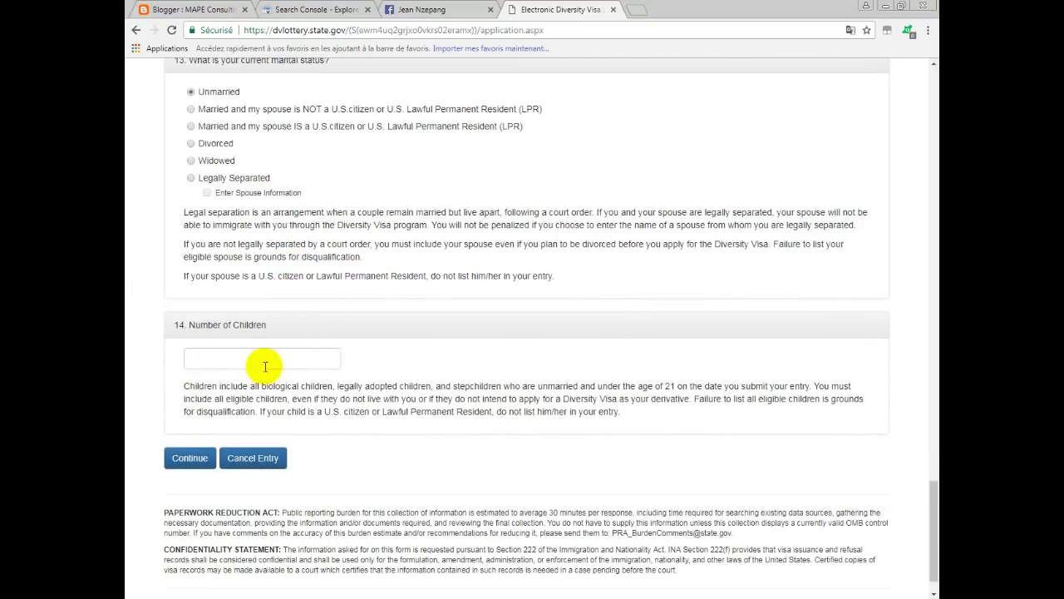
Enter 0 as the number of children and continue to the Part One review.
{"action": "left_click", "coordinate": [234, 364]}
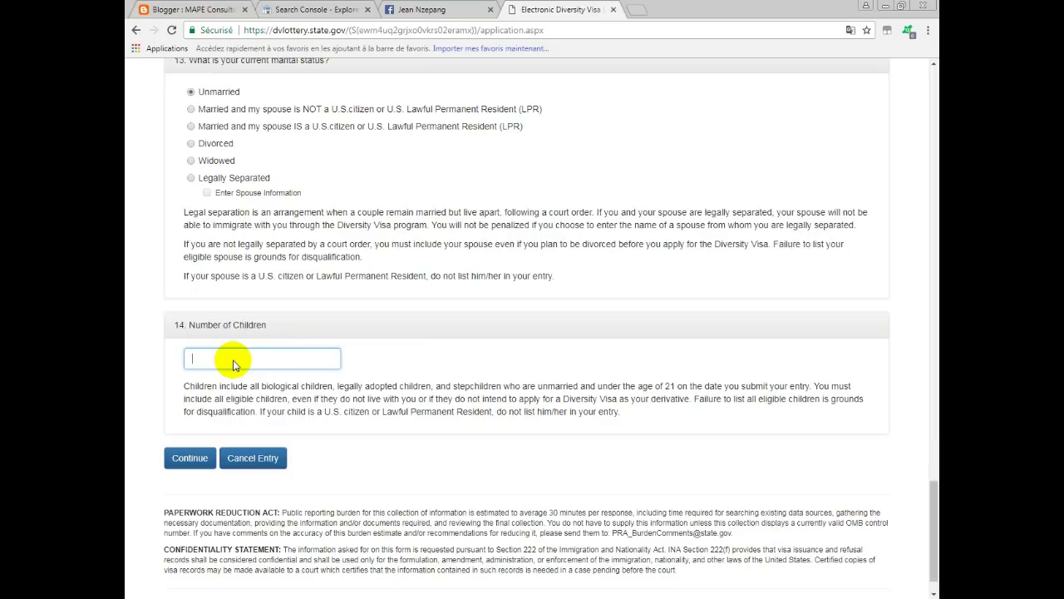
{"action": "type", "text": "0"}
{"action": "left_click", "coordinate": [233, 381]}
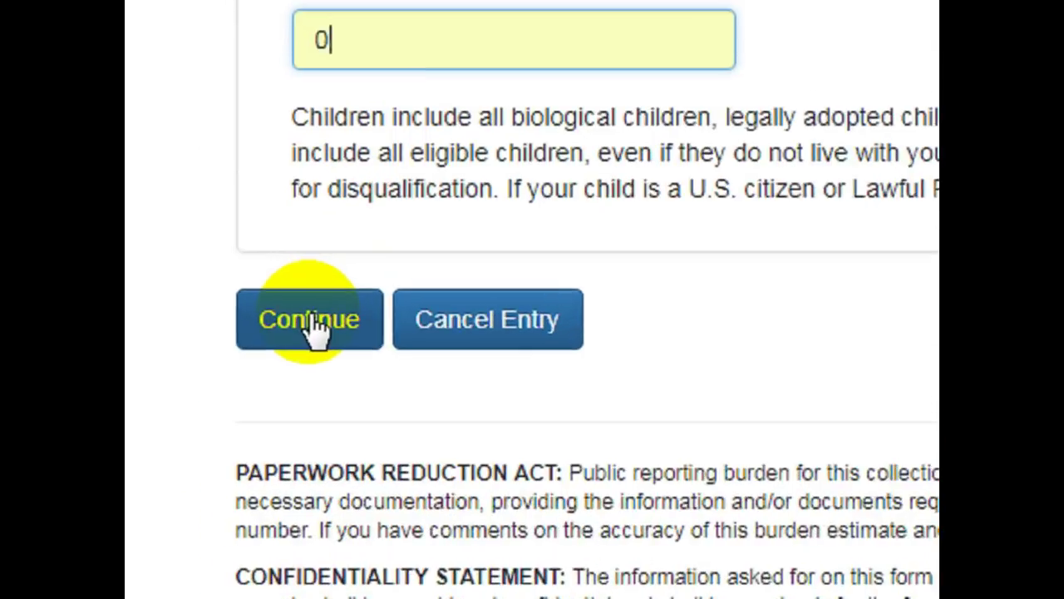
{"action": "left_click", "coordinate": [190, 459]}
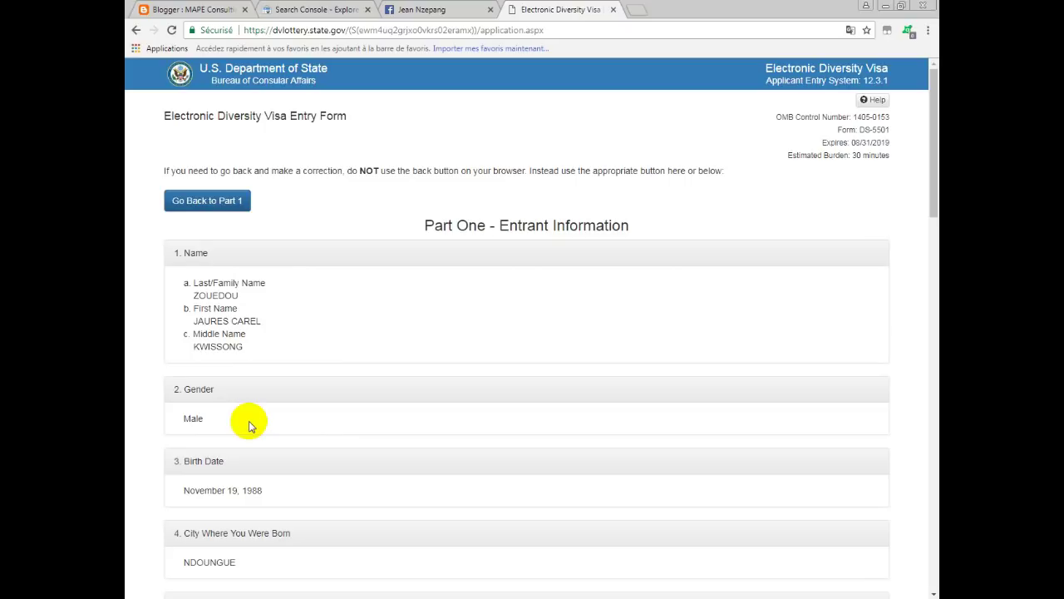
Scroll through the Part One review through item 13, checking Vocational School education and Unmarried status.
{"action": "scroll", "coordinate": [281, 364], "scroll_direction": "down", "scroll_amount": 3}
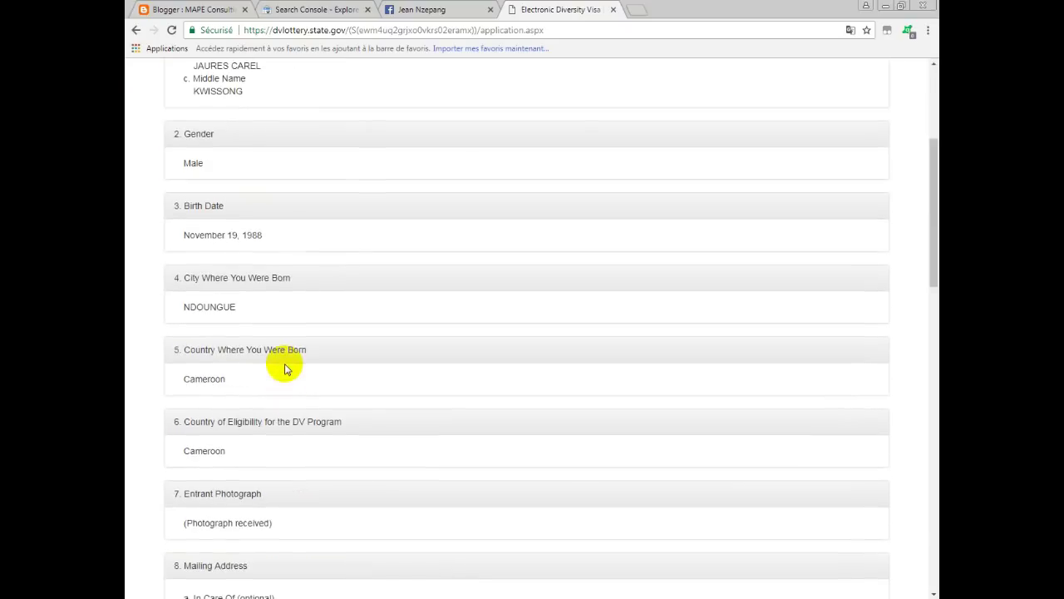
{"action": "scroll", "coordinate": [285, 369], "scroll_direction": "down", "scroll_amount": 2}
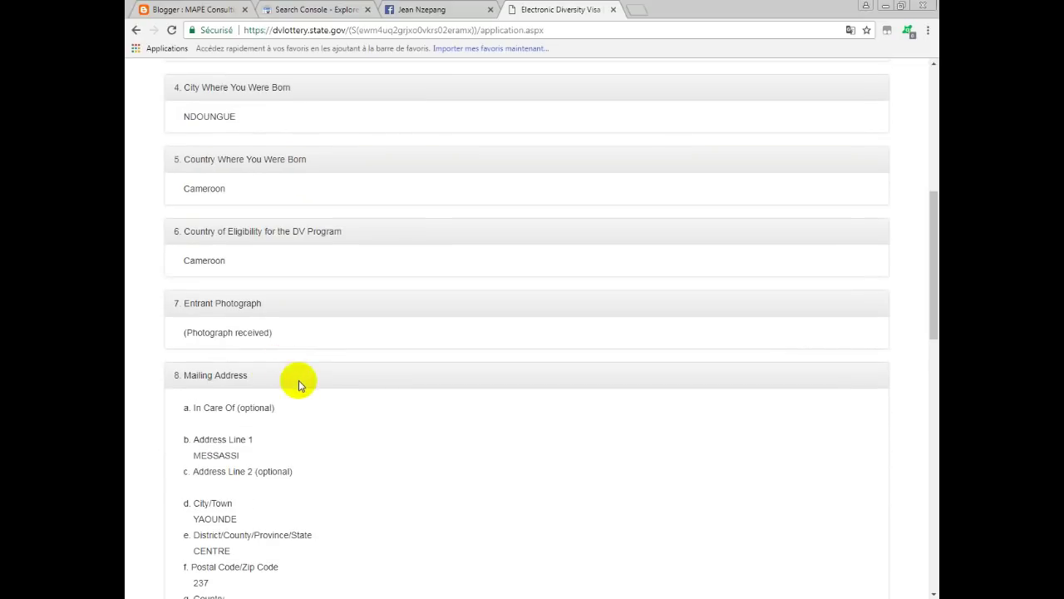
{"action": "scroll", "coordinate": [379, 399], "scroll_direction": "up", "scroll_amount": 4}
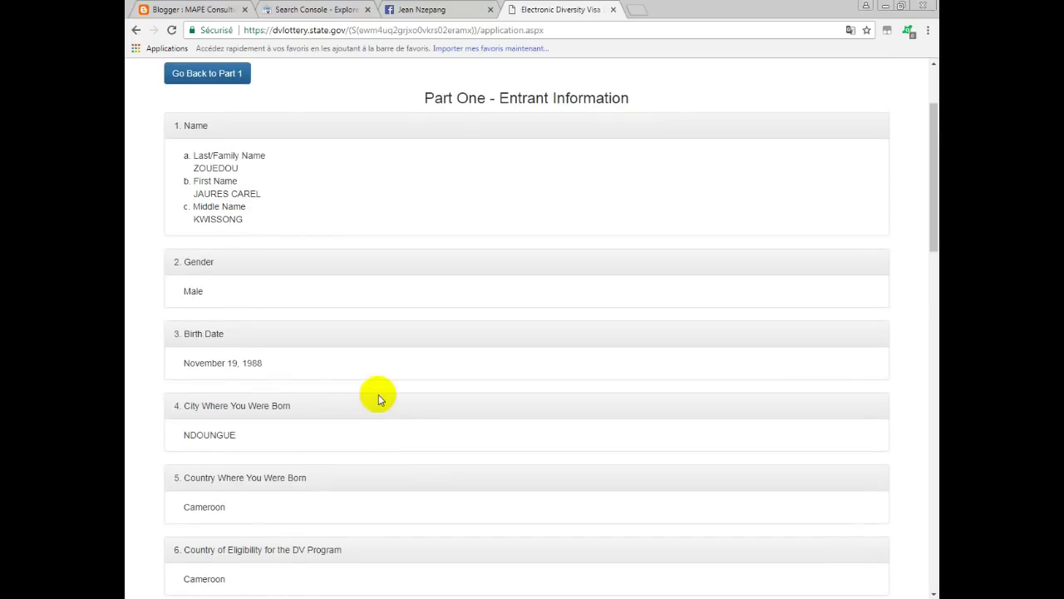
{"action": "scroll", "coordinate": [379, 400], "scroll_direction": "up", "scroll_amount": 1}
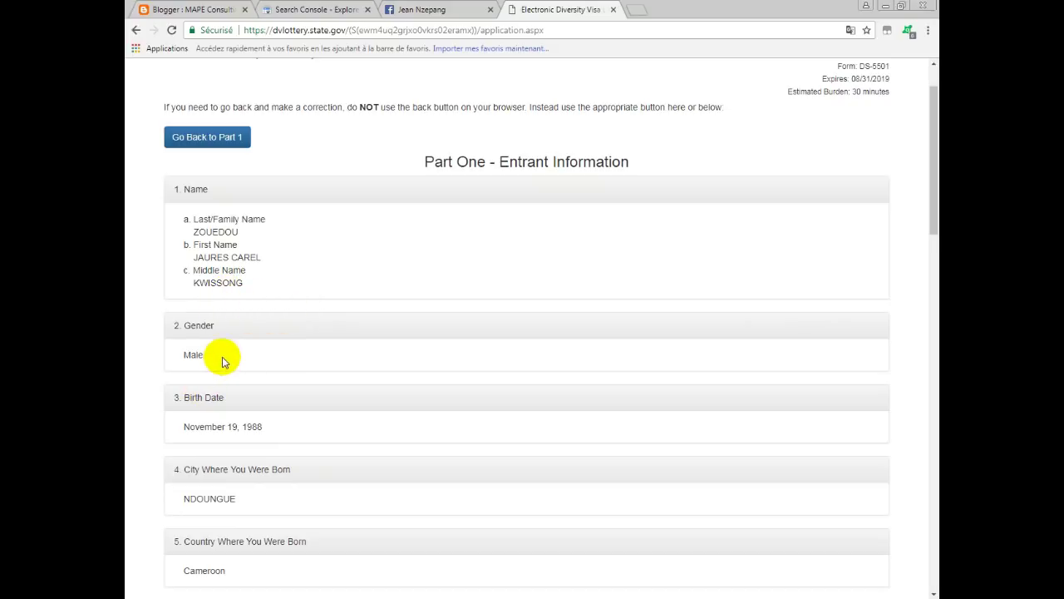
{"action": "scroll", "coordinate": [223, 361], "scroll_direction": "down", "scroll_amount": 1}
{"action": "scroll", "coordinate": [256, 381], "scroll_direction": "down", "scroll_amount": 2}
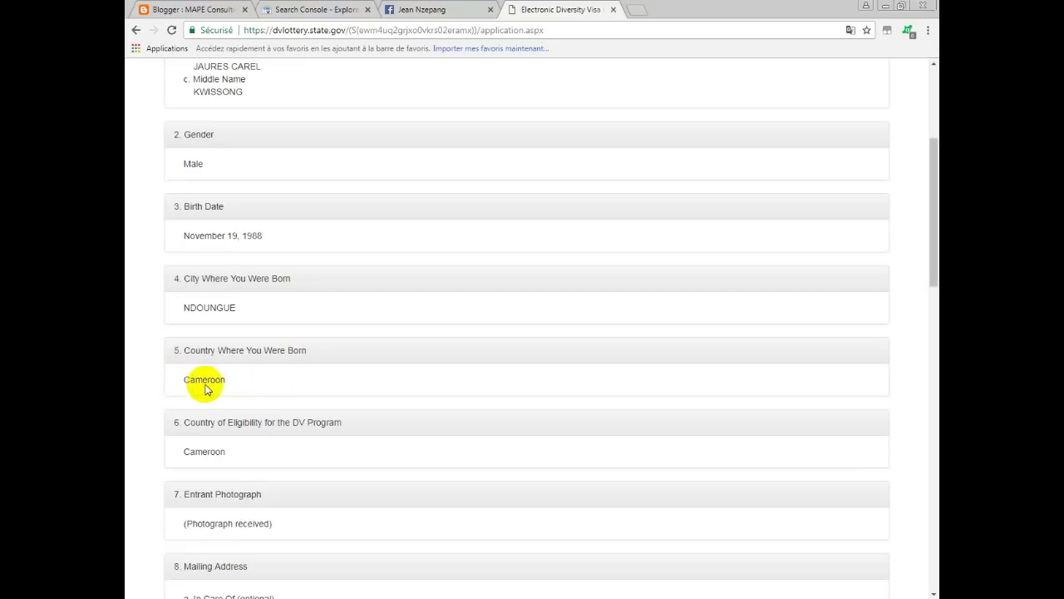
{"action": "scroll", "coordinate": [255, 392], "scroll_direction": "down", "scroll_amount": 2}
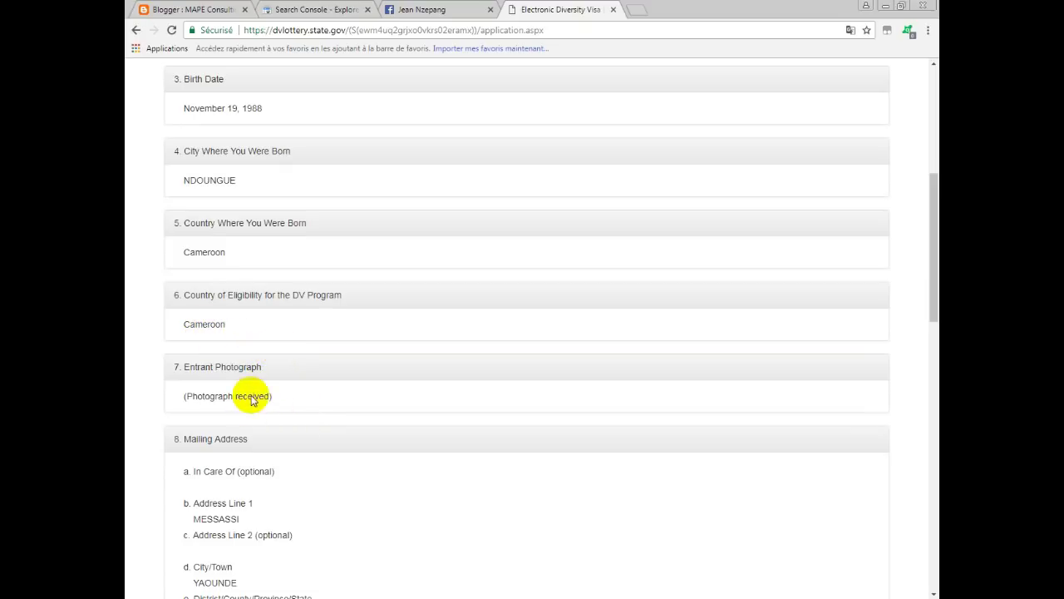
{"action": "scroll", "coordinate": [249, 396], "scroll_direction": "down", "scroll_amount": 2}
{"action": "scroll", "coordinate": [252, 396], "scroll_direction": "down", "scroll_amount": 3}
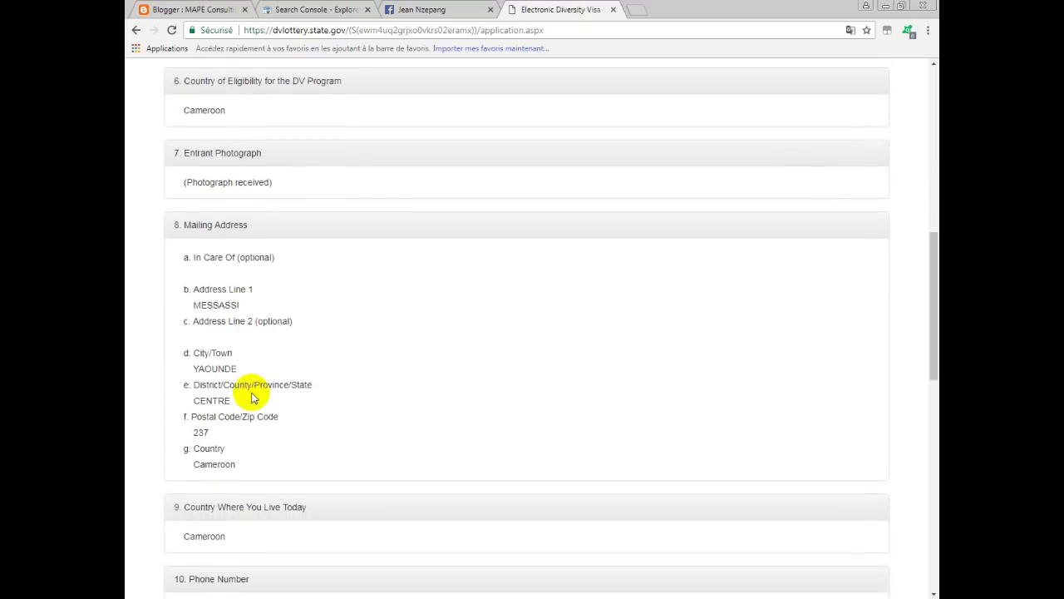
{"action": "scroll", "coordinate": [252, 397], "scroll_direction": "down", "scroll_amount": 1}
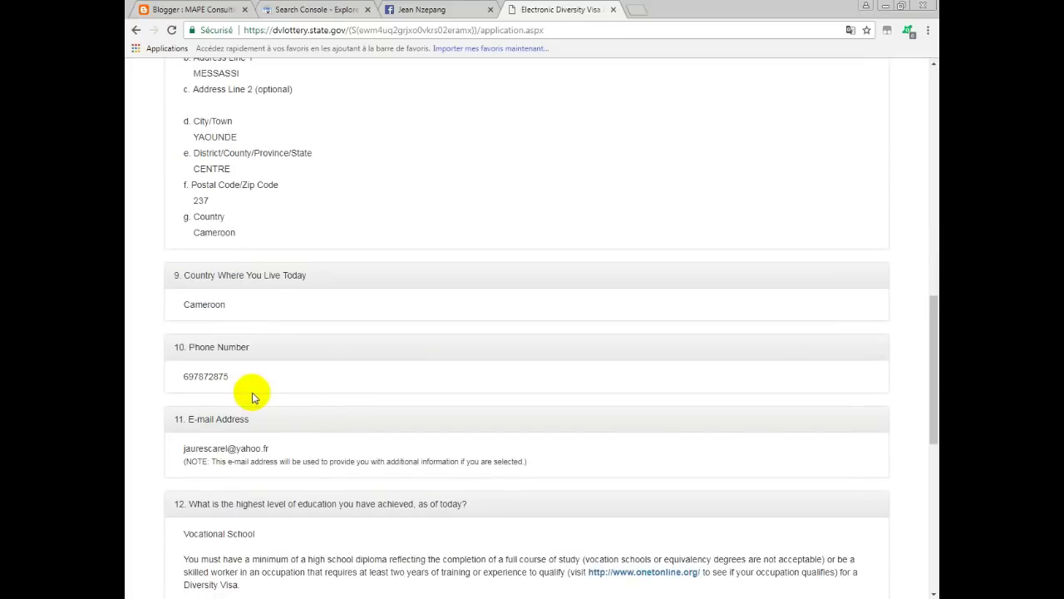
{"action": "scroll", "coordinate": [304, 395], "scroll_direction": "down", "scroll_amount": 2}
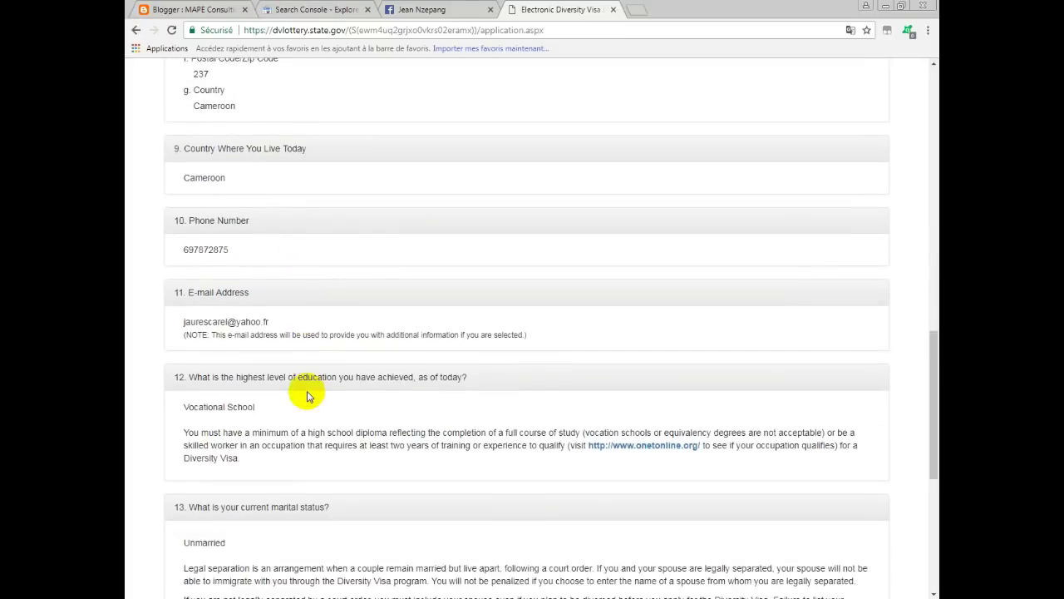
{"action": "scroll", "coordinate": [307, 397], "scroll_direction": "down", "scroll_amount": 6}
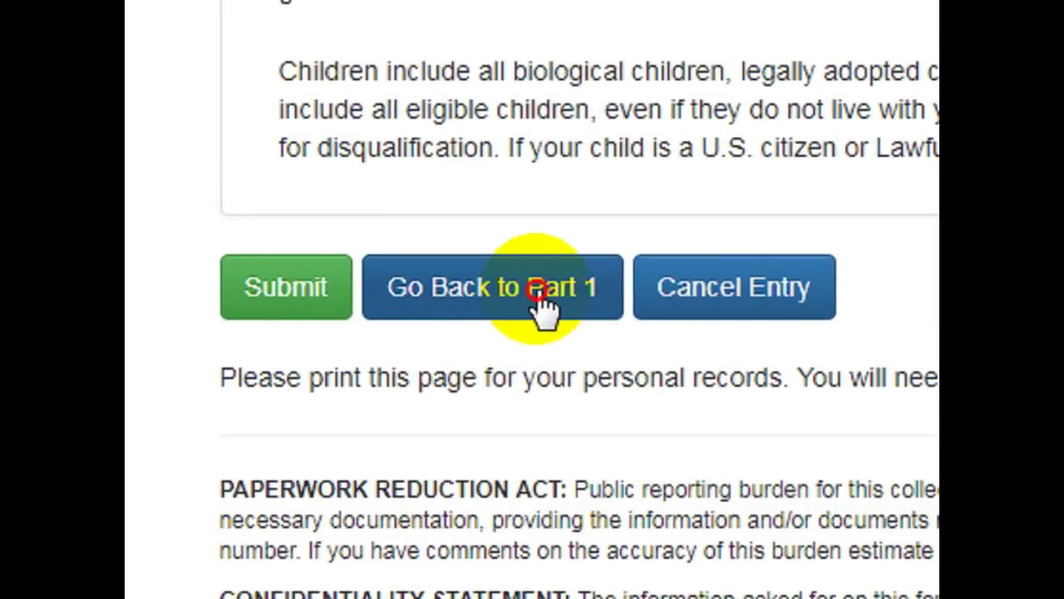
Return to the editable Part One form, confirm the answers are unchanged, and continue to the review.
{"action": "left_click", "coordinate": [270, 430]}
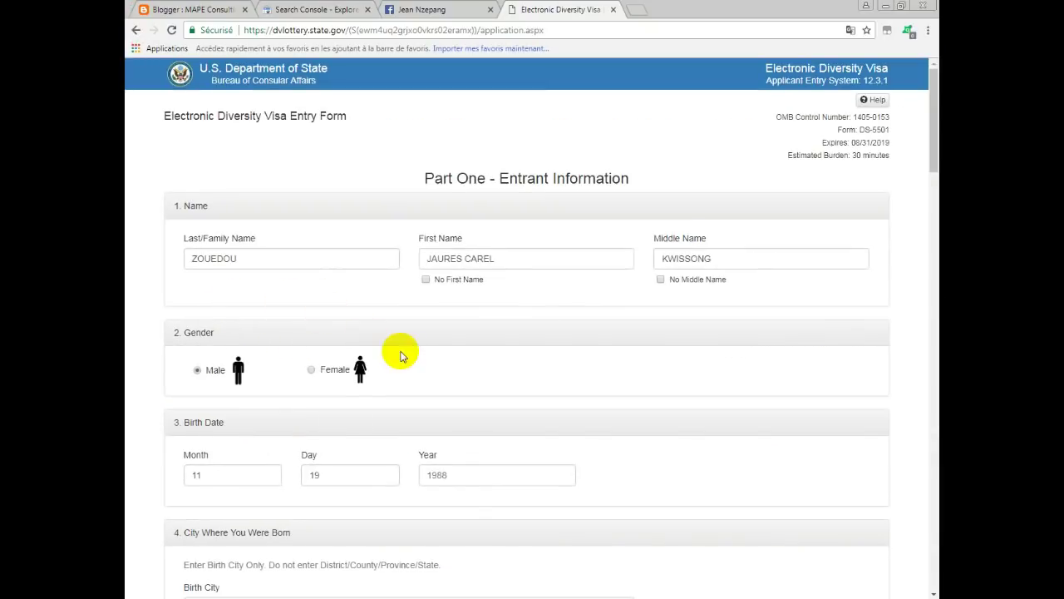
{"action": "scroll", "coordinate": [401, 354], "scroll_direction": "down", "scroll_amount": 4}
{"action": "scroll", "coordinate": [403, 356], "scroll_direction": "down", "scroll_amount": 3}
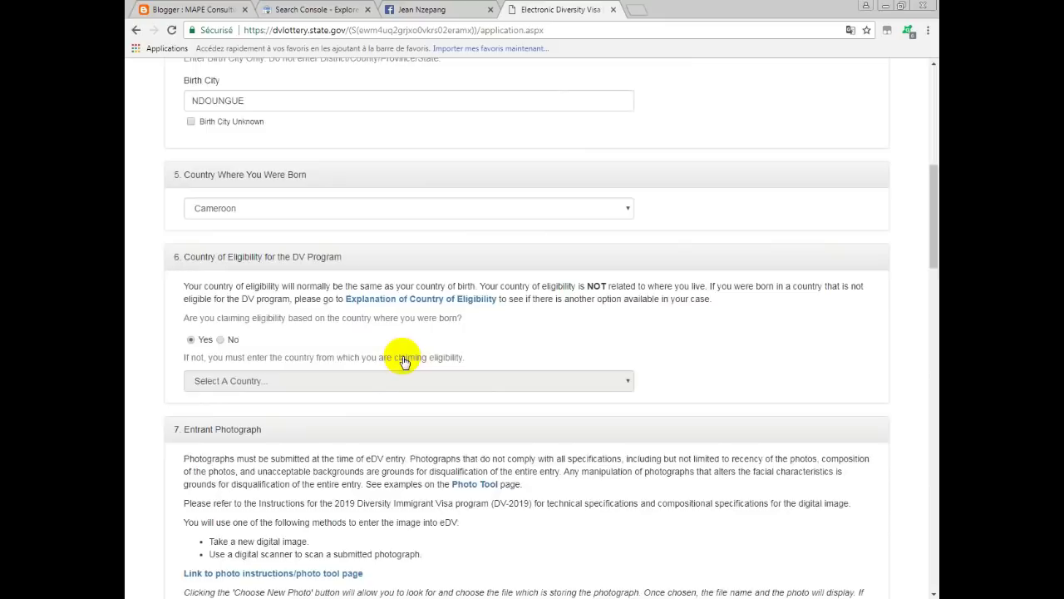
{"action": "scroll", "coordinate": [403, 364], "scroll_direction": "down", "scroll_amount": 2}
{"action": "scroll", "coordinate": [403, 364], "scroll_direction": "up", "scroll_amount": 6}
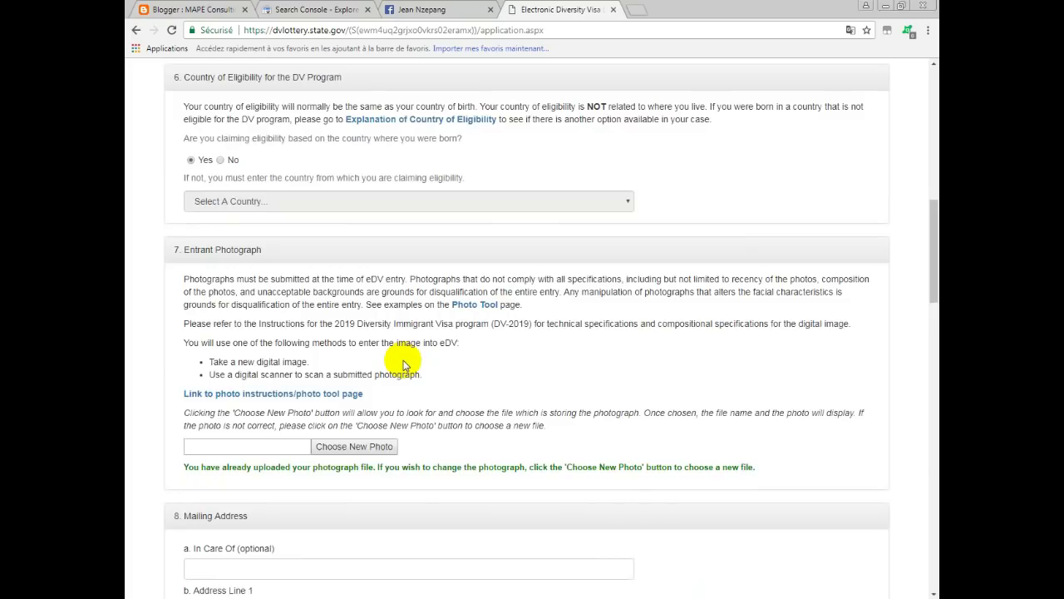
{"action": "scroll", "coordinate": [403, 363], "scroll_direction": "down", "scroll_amount": 2}
{"action": "scroll", "coordinate": [403, 363], "scroll_direction": "down", "scroll_amount": 4}
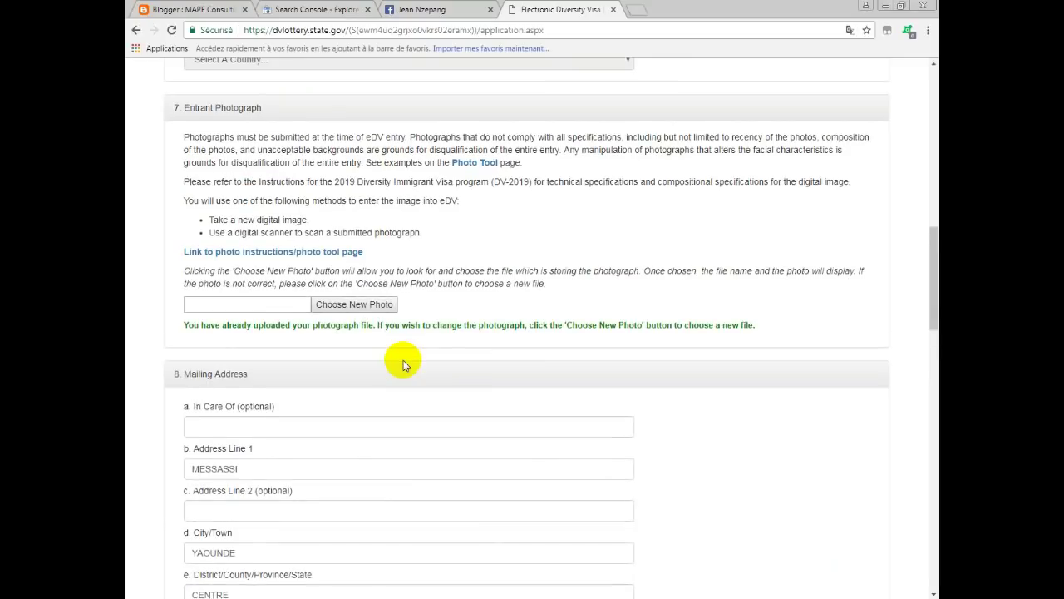
{"action": "scroll", "coordinate": [404, 363], "scroll_direction": "down", "scroll_amount": 5}
{"action": "scroll", "coordinate": [403, 363], "scroll_direction": "down", "scroll_amount": 2}
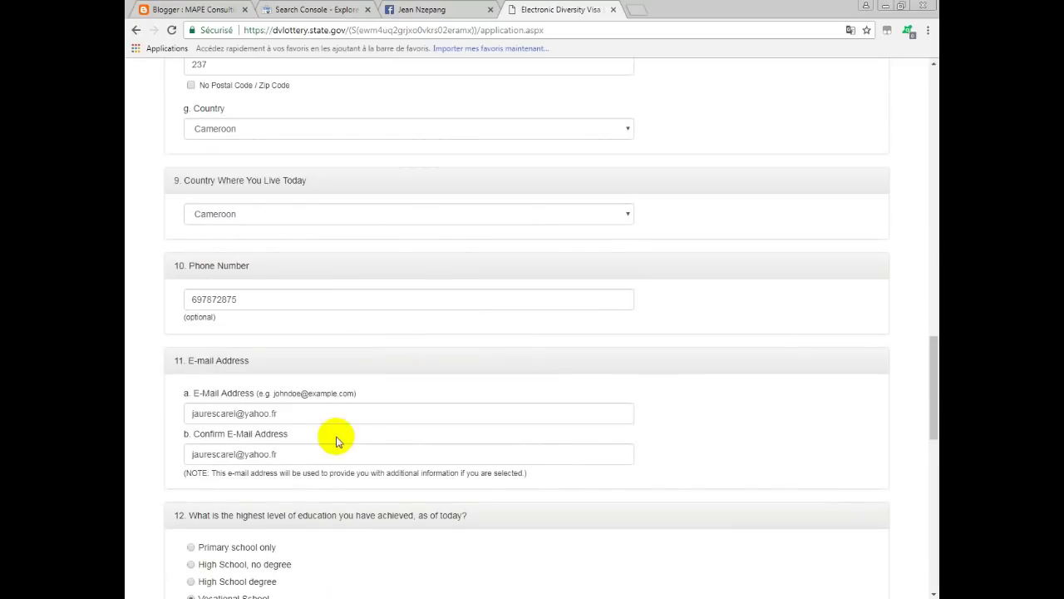
{"action": "scroll", "coordinate": [297, 446], "scroll_direction": "down", "scroll_amount": 1}
{"action": "scroll", "coordinate": [297, 446], "scroll_direction": "down", "scroll_amount": 9}
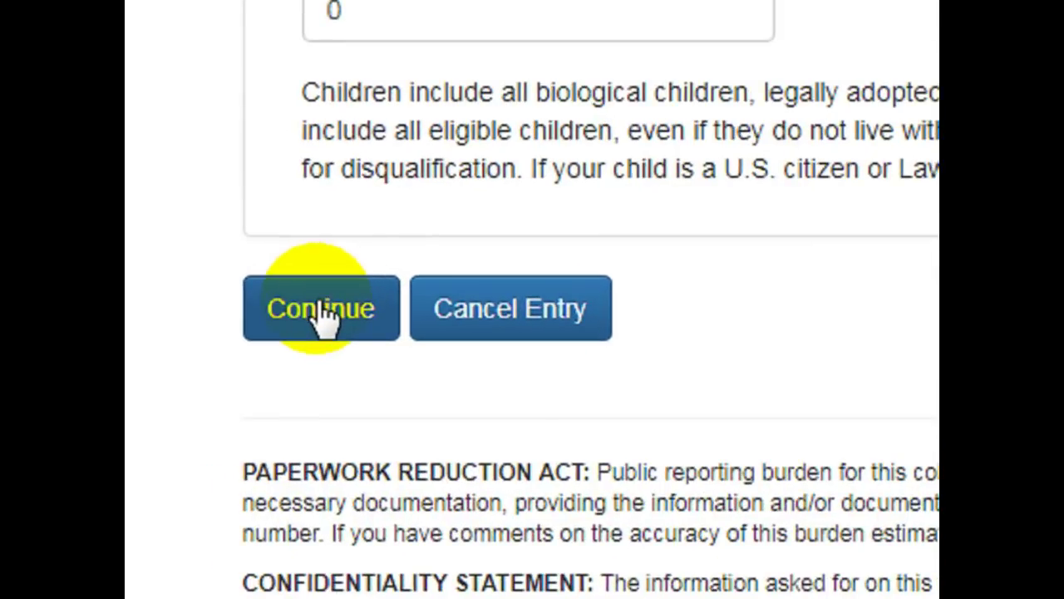
{"action": "left_click", "coordinate": [191, 420]}
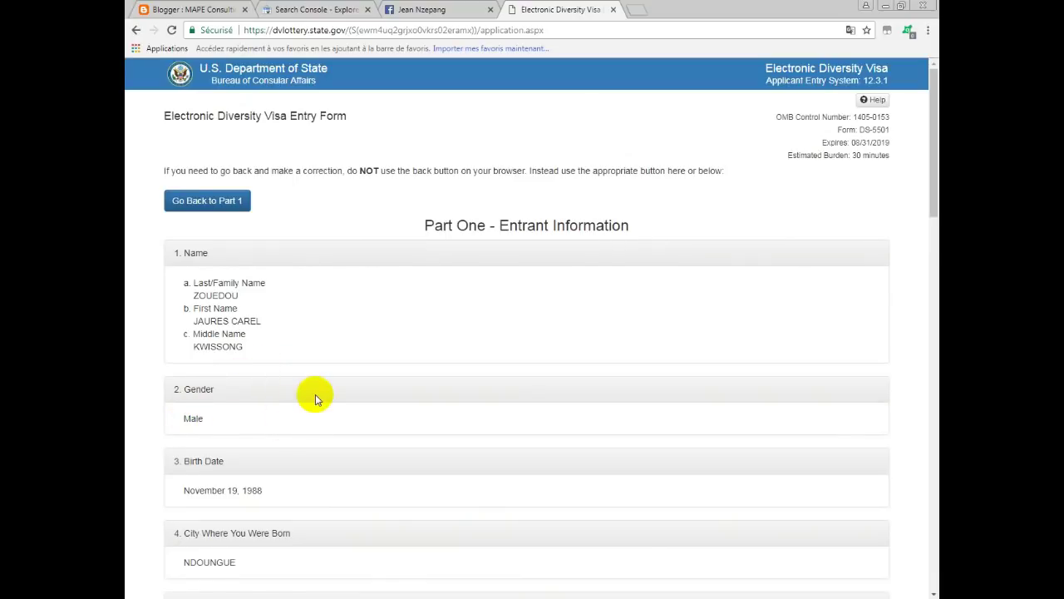
Submit the DV-2019 entry from the bottom of the review page.
{"action": "scroll", "coordinate": [311, 390], "scroll_direction": "down", "scroll_amount": 2}
{"action": "scroll", "coordinate": [316, 366], "scroll_direction": "down", "scroll_amount": 7}
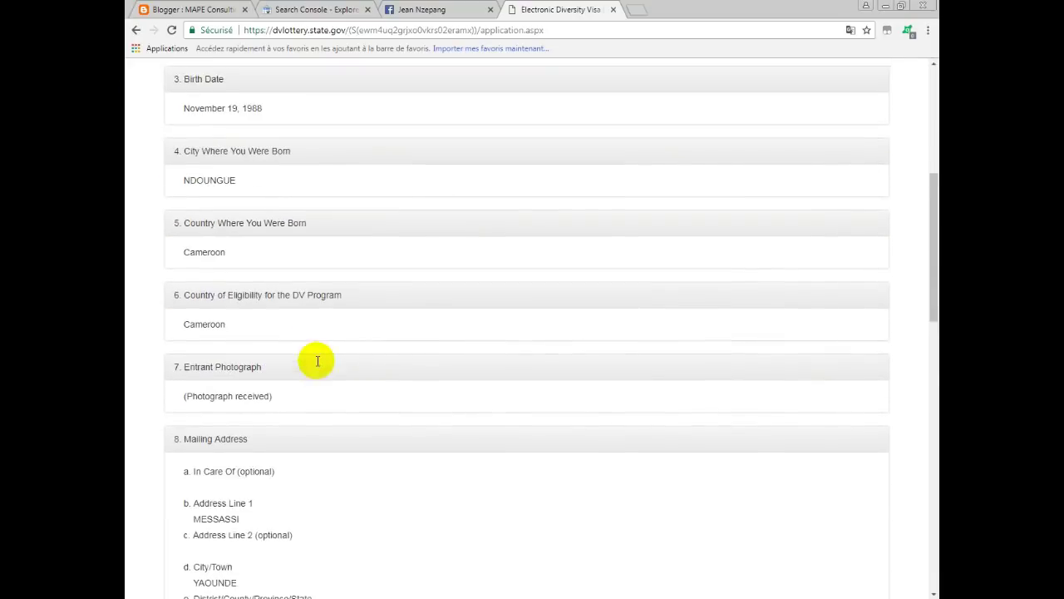
{"action": "scroll", "coordinate": [316, 364], "scroll_direction": "down", "scroll_amount": 8}
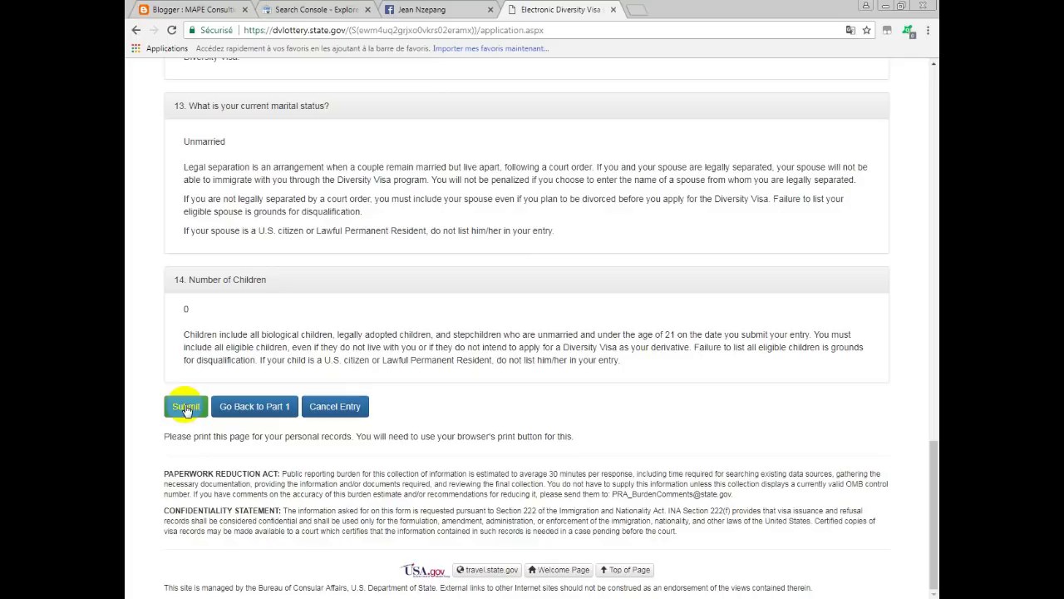
{"action": "left_click", "coordinate": [186, 408]}
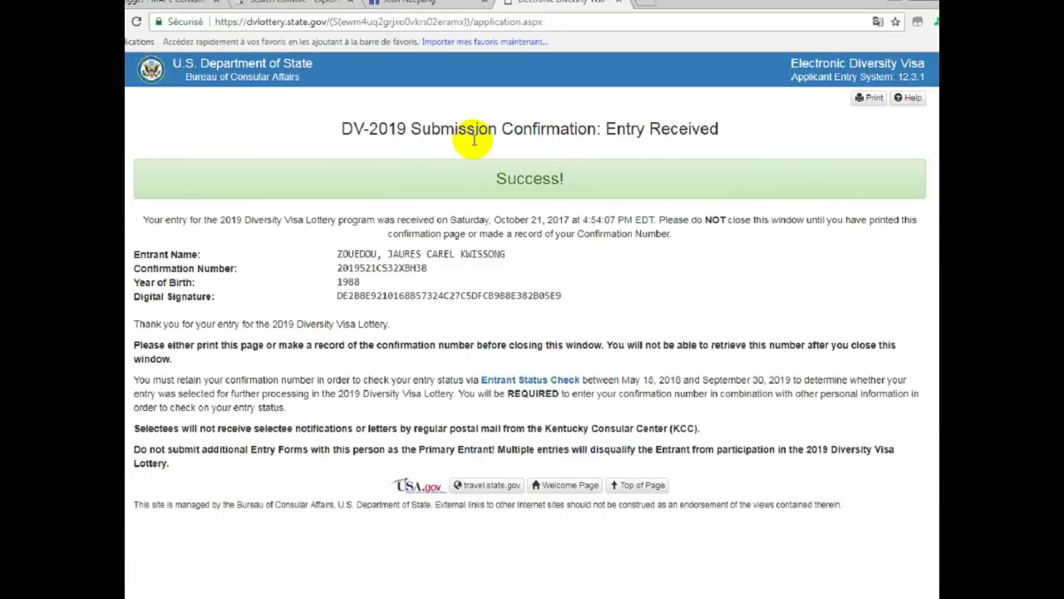
Highlight the confirmation title, Success message and Confirmation Number label.
{"action": "left_click_drag", "start_coordinate": [361, 127], "coordinate": [717, 174]}
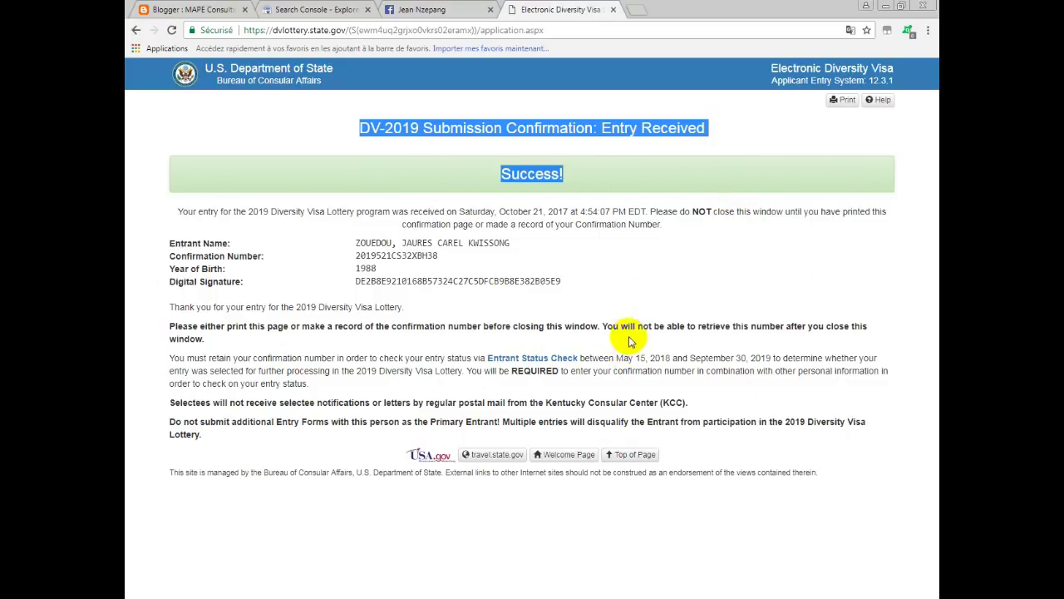
{"action": "left_click_drag", "start_coordinate": [170, 258], "coordinate": [273, 272]}
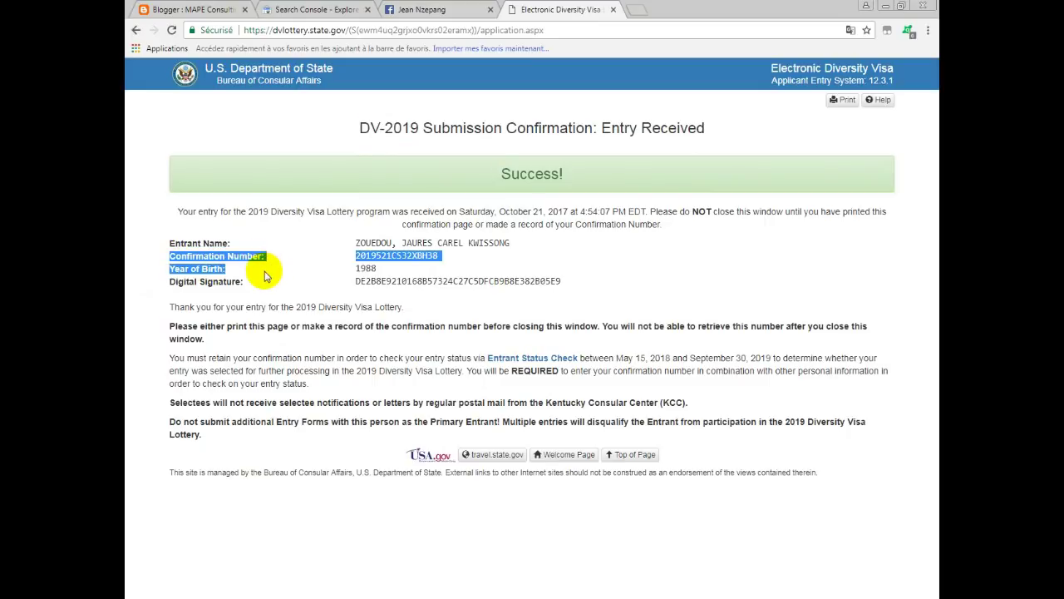
{"action": "left_click", "coordinate": [388, 276]}
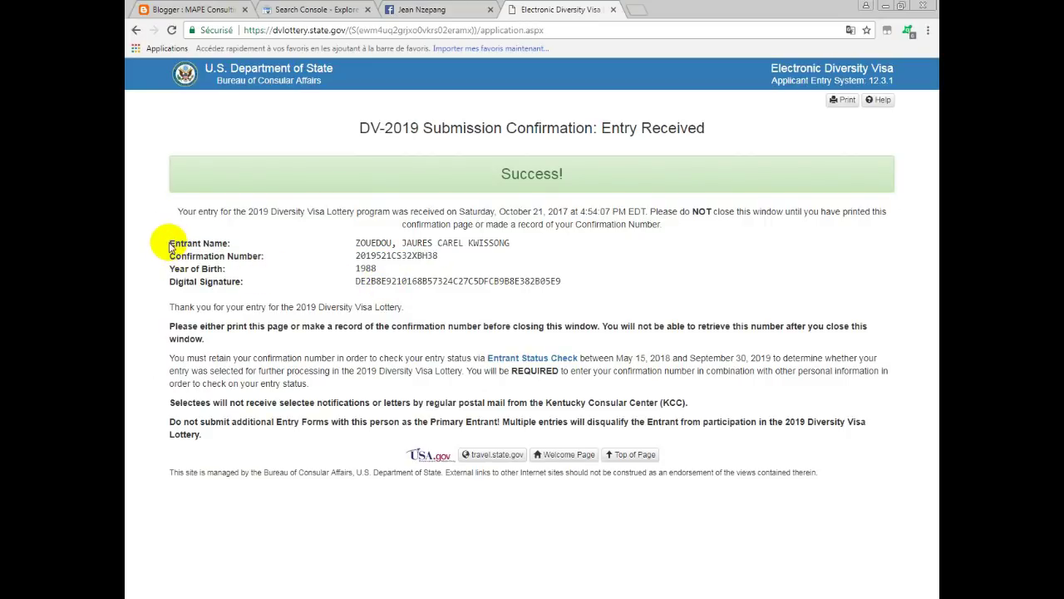
Highlight the entrant name, year of birth and digital signature details, then start printing the page.
{"action": "left_click_drag", "start_coordinate": [170, 244], "coordinate": [231, 244]}
{"action": "left_click_drag", "start_coordinate": [437, 242], "coordinate": [488, 243]}
{"action": "left_click_drag", "start_coordinate": [172, 269], "coordinate": [447, 278]}
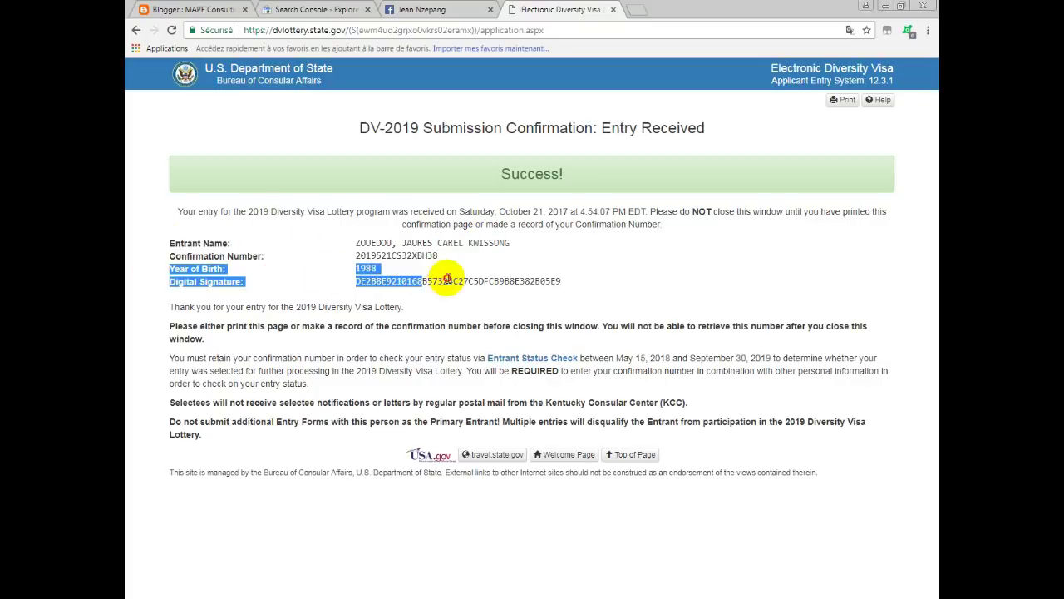
{"action": "left_click", "coordinate": [613, 290]}
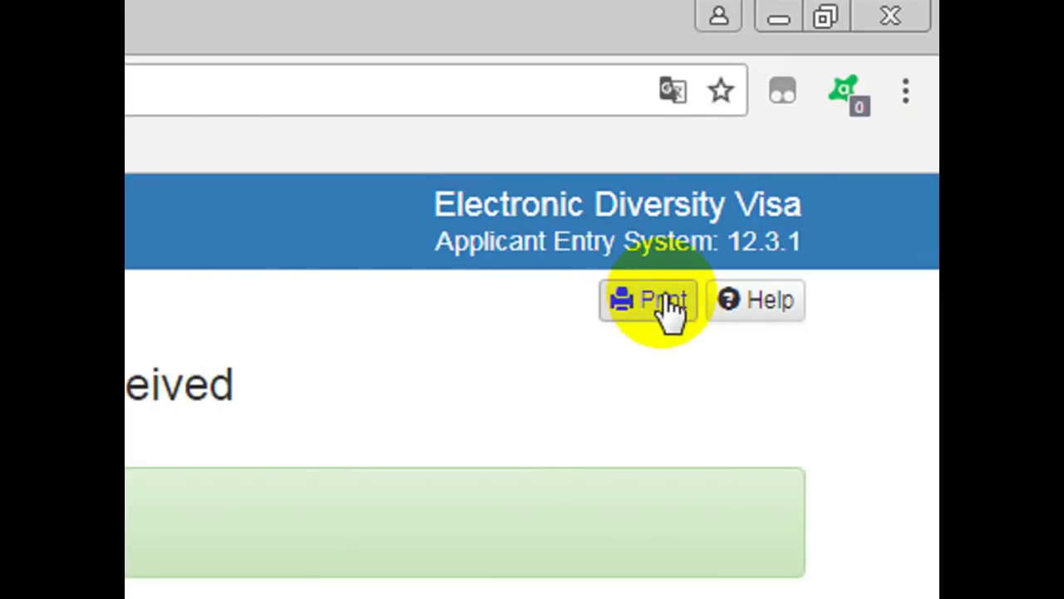
{"action": "left_click", "coordinate": [668, 301]}
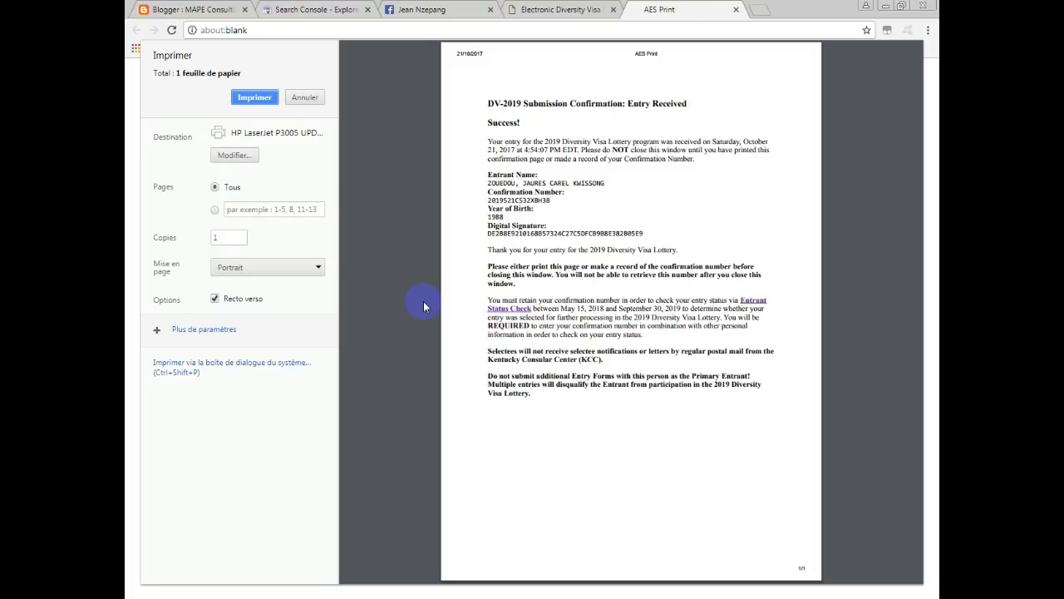
Print the confirmation page on the HP LaserJet printer from Chrome's print dialog.
{"action": "left_click", "coordinate": [254, 98]}
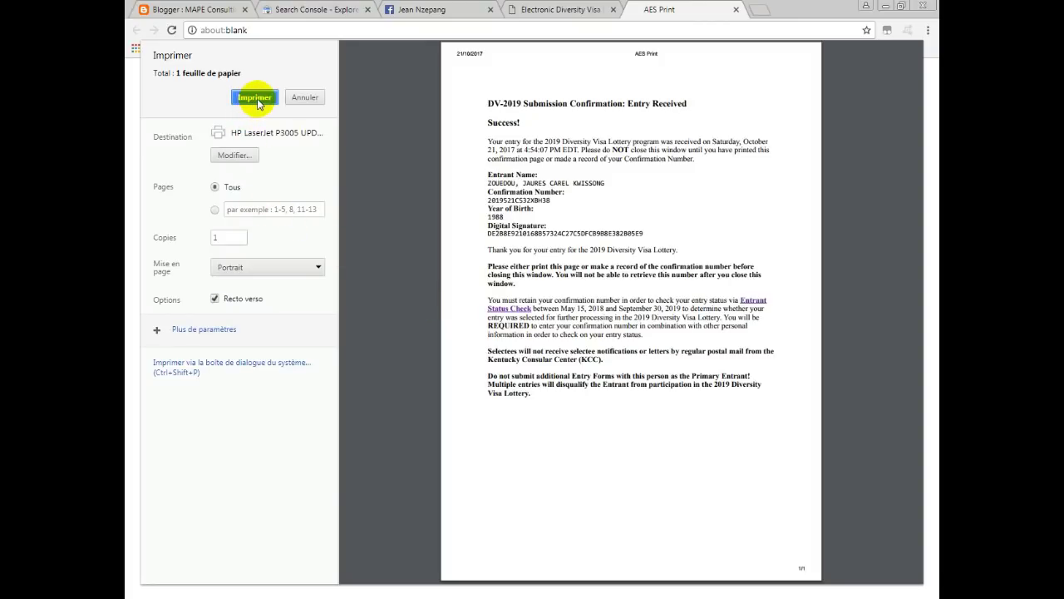